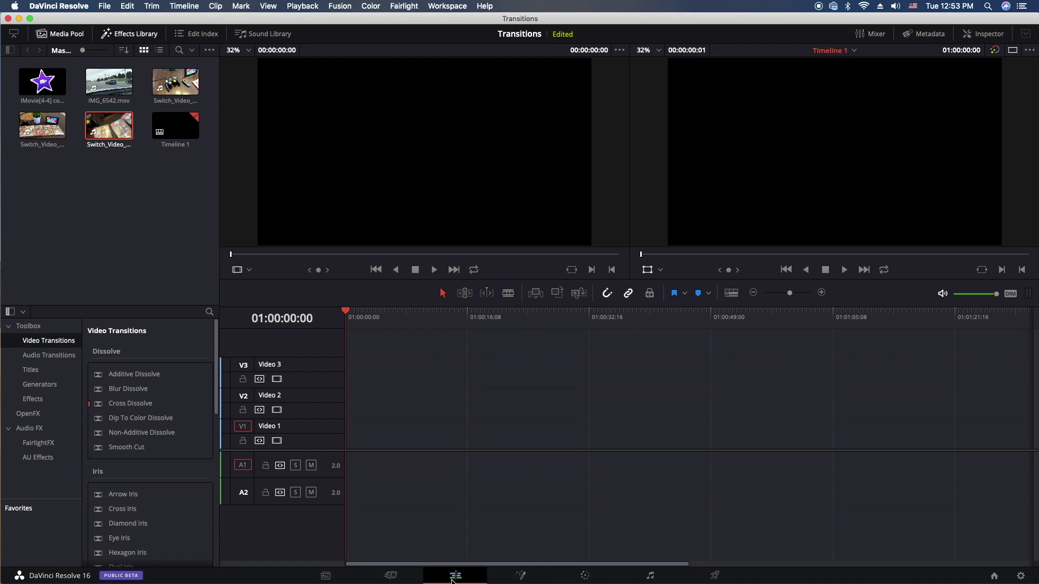
# Step: Place Switch_Video_03.mp4 on the Video 2 track of Timeline 1
pyautogui.click(391, 575)
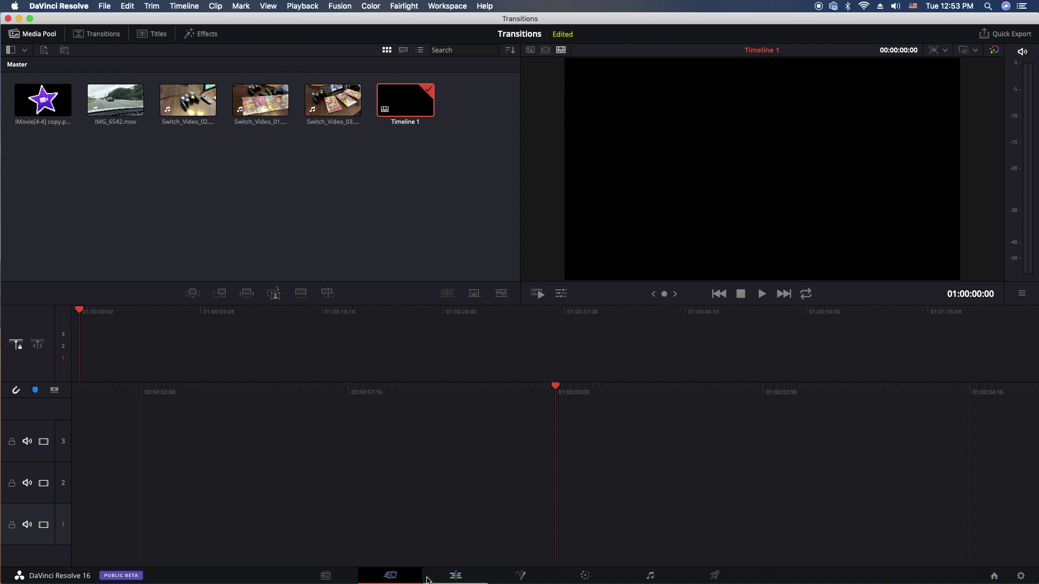
pyautogui.click(456, 577)
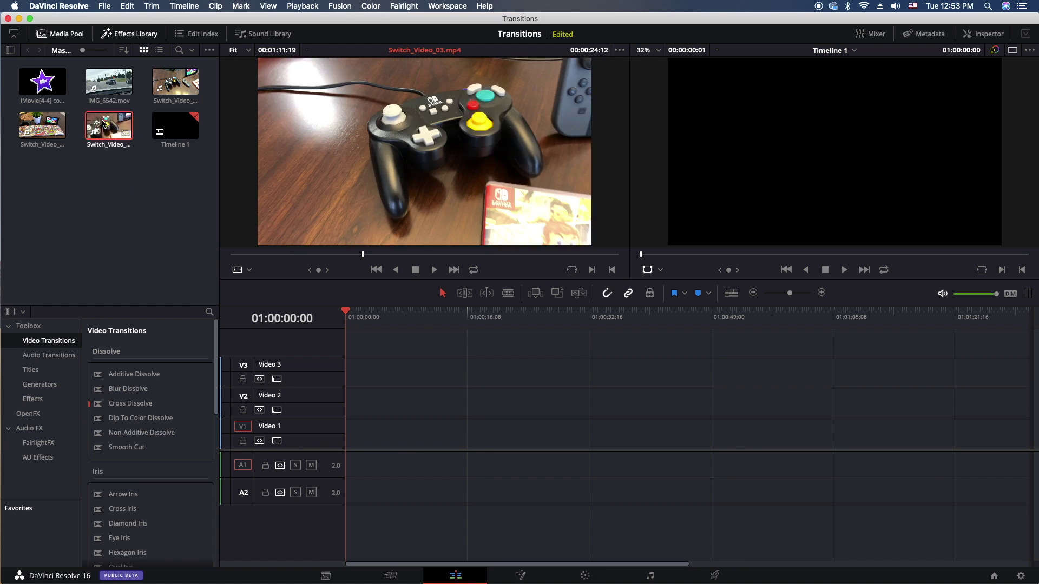
pyautogui.moveTo(103, 124); pyautogui.dragTo(341, 415)
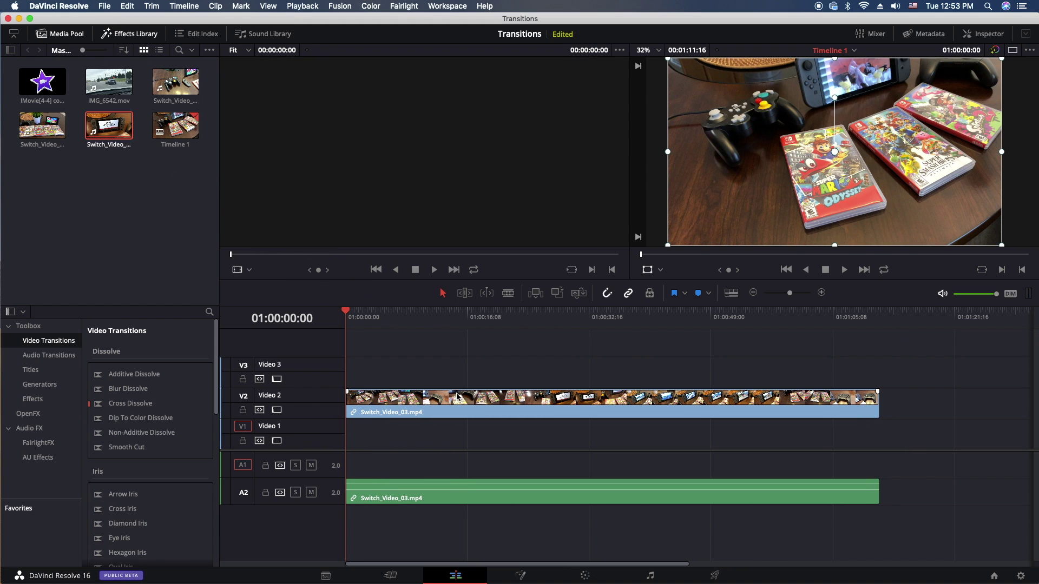
# Step: Unlink the clip's audio and delete the A2 audio portion
pyautogui.click(465, 495)
pyautogui.rightClick(463, 490)
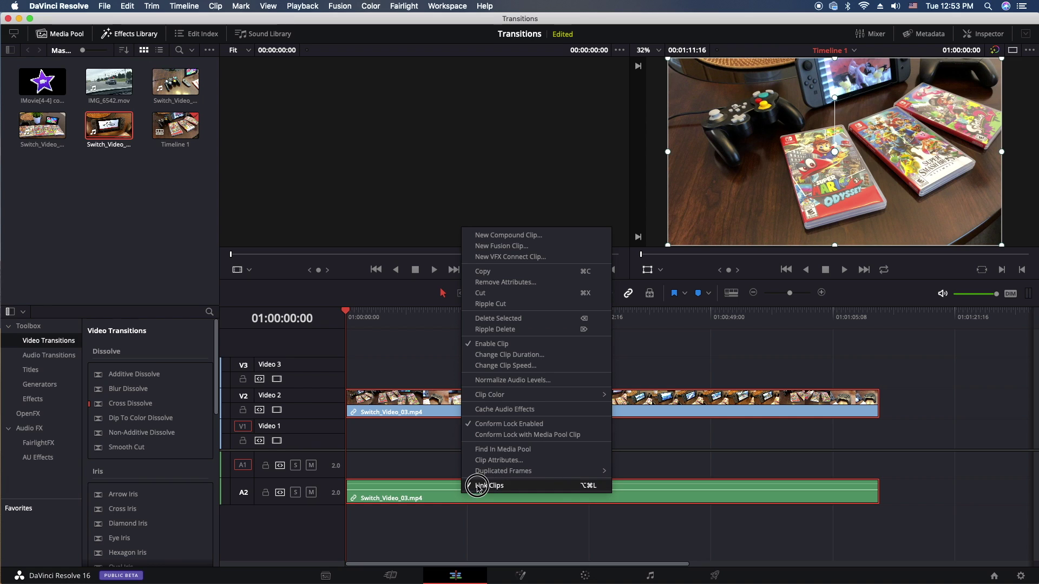
pyautogui.click(468, 484)
pyautogui.click(467, 502)
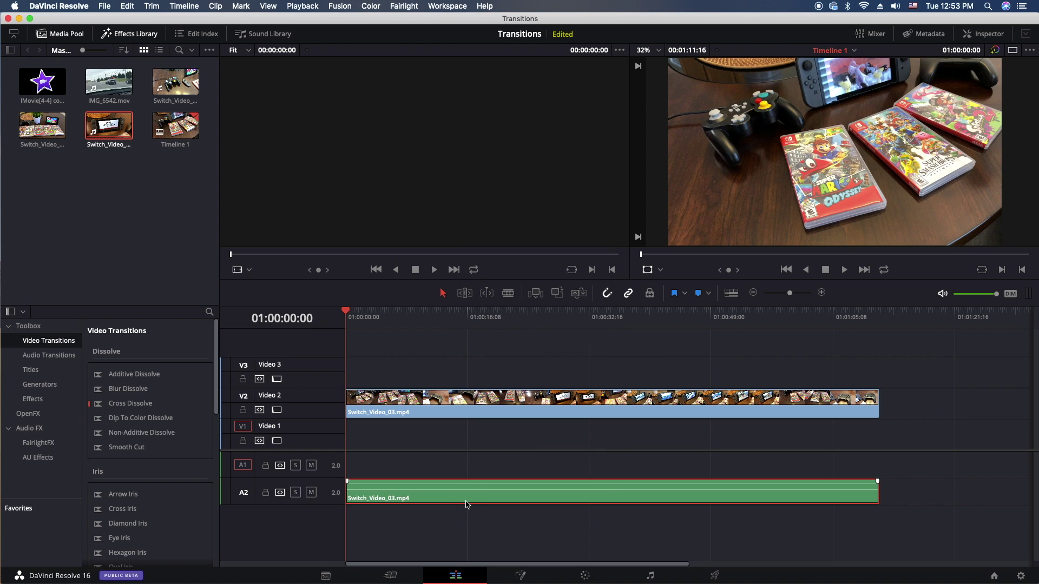
pyautogui.press('Delete')
# Step: Make the Video 2 track taller, then scrub through the clip and return to the start
pyautogui.click(322, 389)
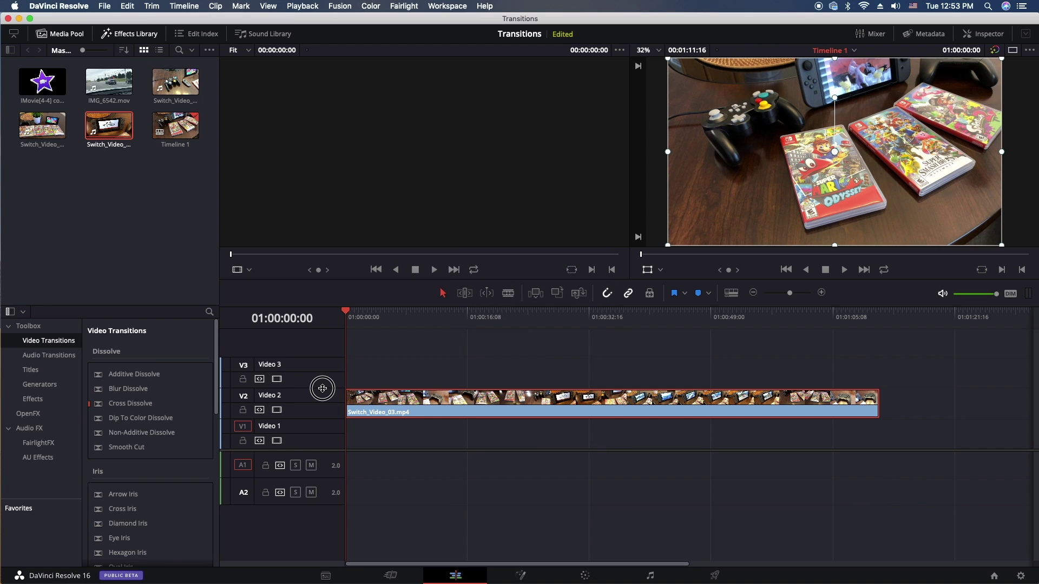
pyautogui.moveTo(322, 388); pyautogui.dragTo(322, 356)
pyautogui.moveTo(346, 312); pyautogui.dragTo(520, 323)
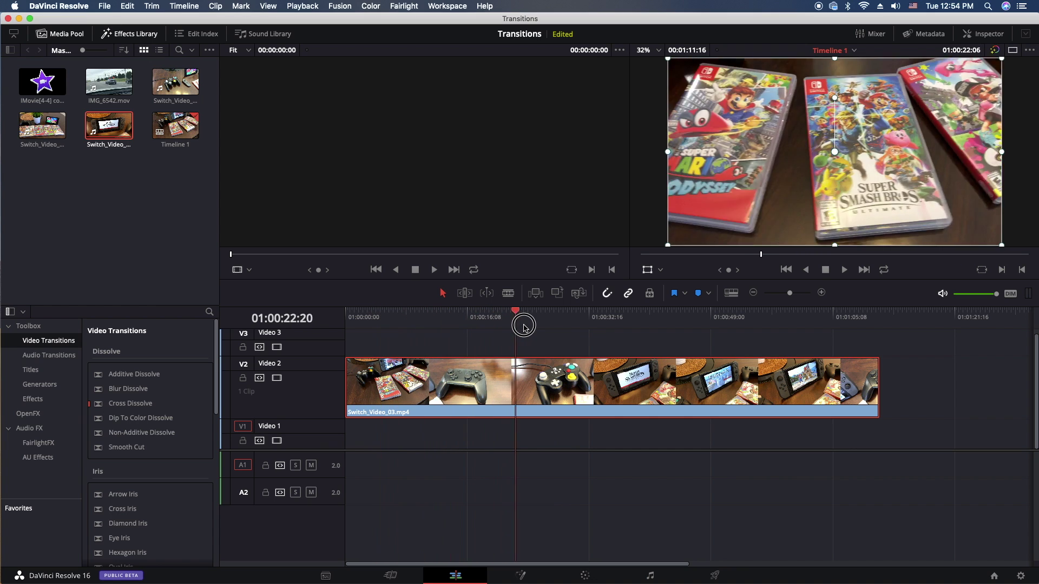
pyautogui.press('Home')
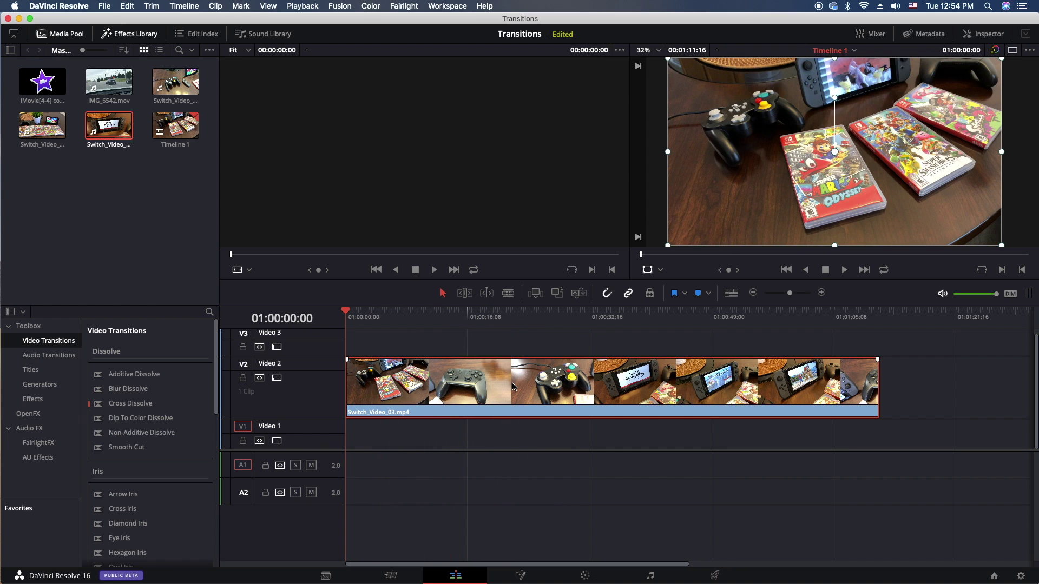
pyautogui.click(661, 270)
pyautogui.click(663, 271)
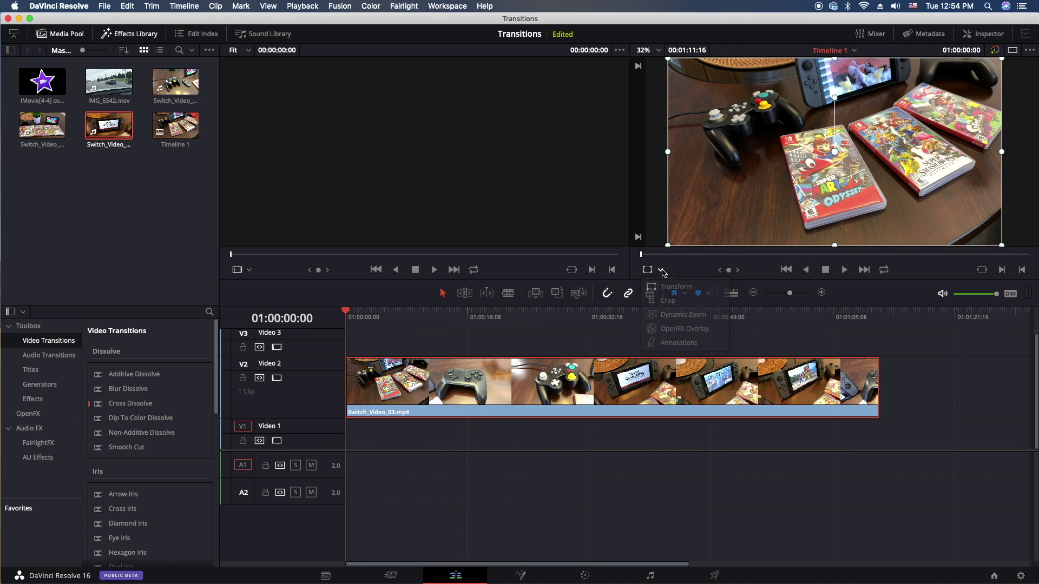
pyautogui.click(662, 271)
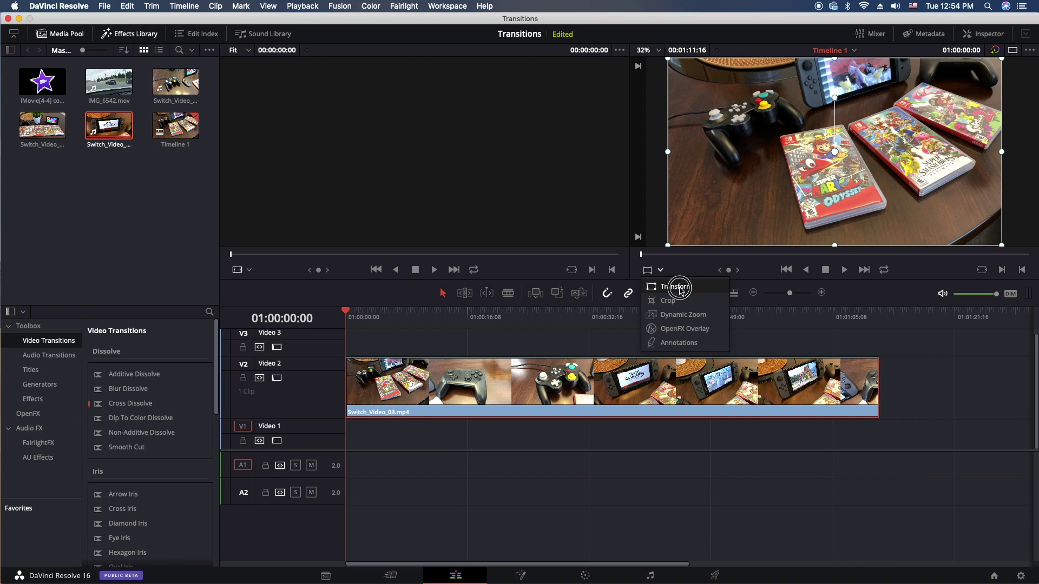
pyautogui.click(678, 287)
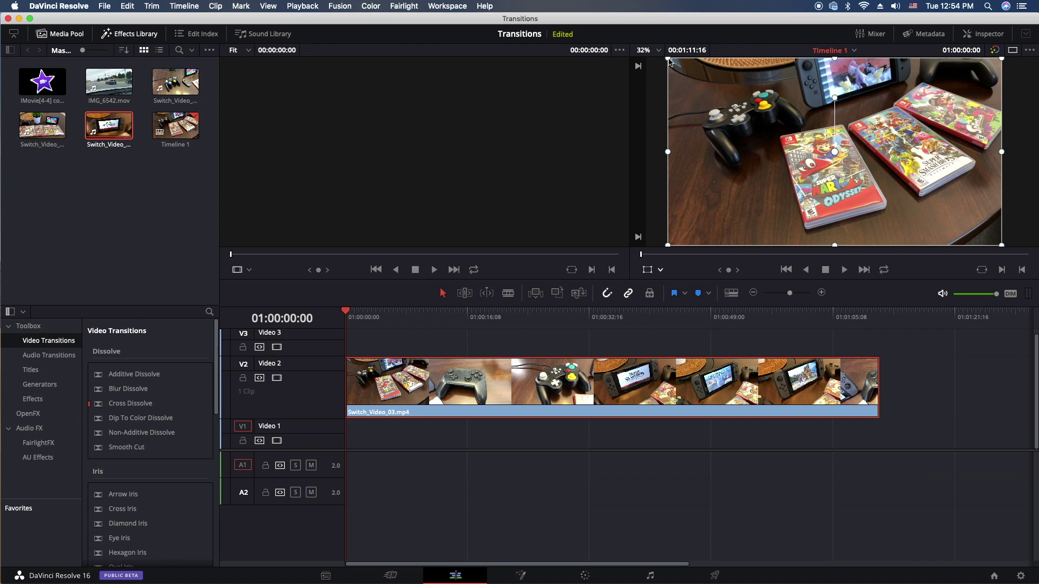
pyautogui.moveTo(669, 61); pyautogui.dragTo(682, 85)
pyautogui.moveTo(818, 209)
pyautogui.mouseDown()
pyautogui.moveTo(816, 225)
pyautogui.moveTo(820, 202)
pyautogui.mouseUp()
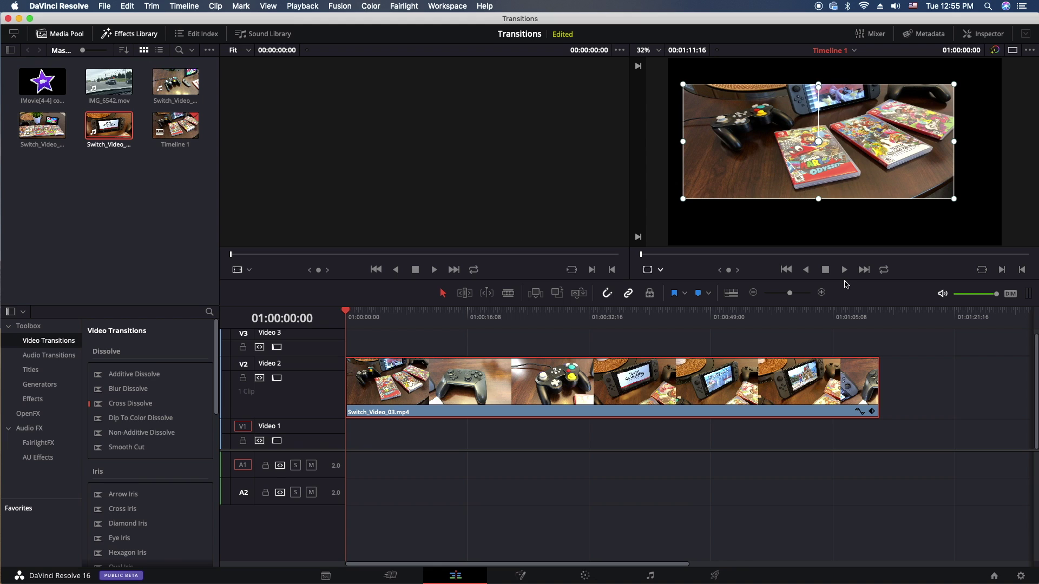
pyautogui.press('super+z')
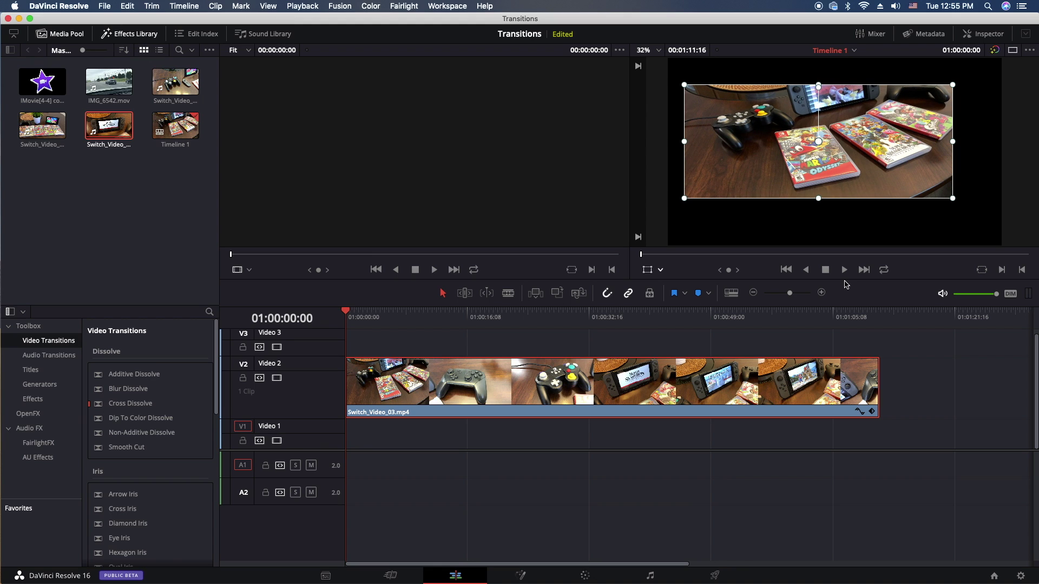
pyautogui.press('super+z')
pyautogui.press('super+z')
pyautogui.press('super+z')
pyautogui.press('super+z')
pyautogui.press('super+z')
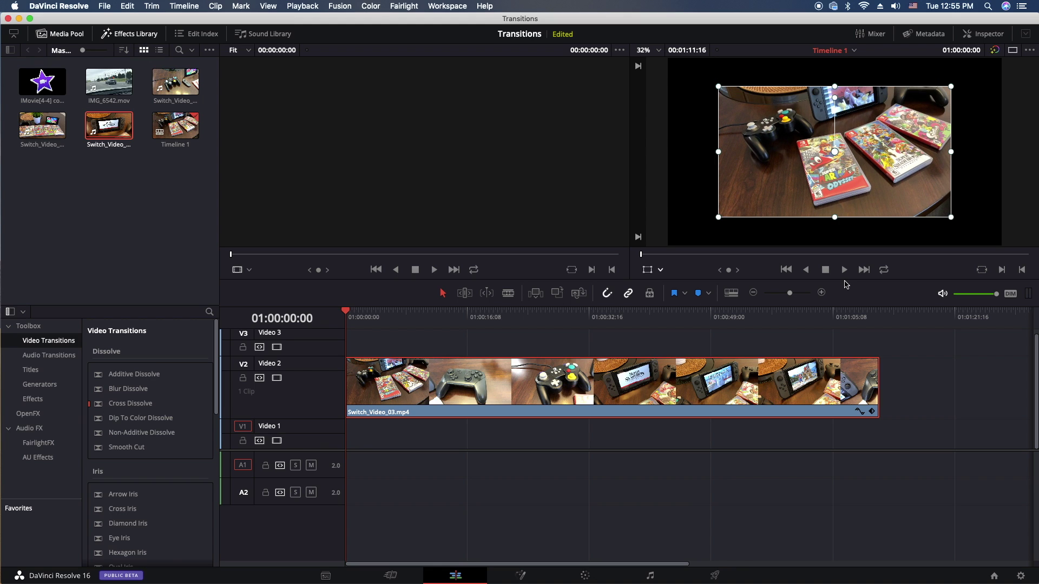
pyautogui.press('super+z')
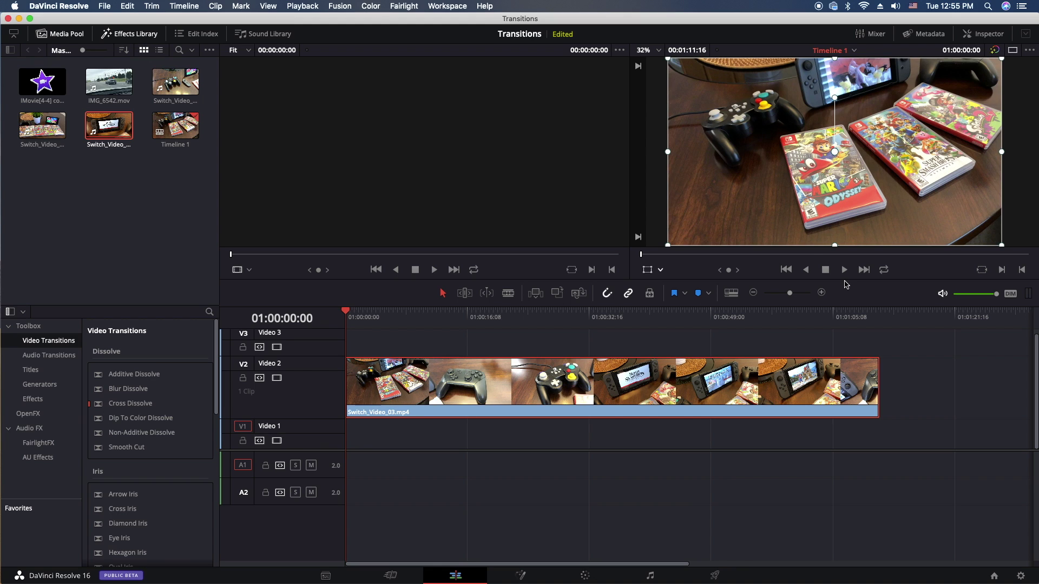
pyautogui.click(127, 8)
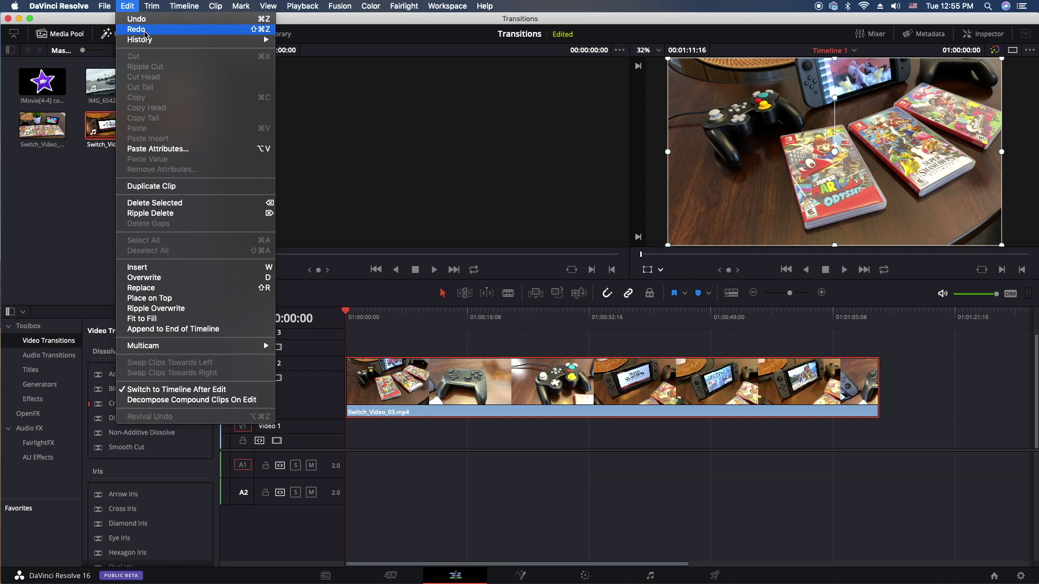
pyautogui.click(129, 7)
pyautogui.moveTo(667, 245)
pyautogui.mouseDown()
pyautogui.moveTo(732, 211)
pyautogui.moveTo(702, 251)
pyautogui.moveTo(754, 197)
pyautogui.moveTo(665, 245)
pyautogui.moveTo(735, 193)
pyautogui.moveTo(668, 245)
pyautogui.mouseUp()
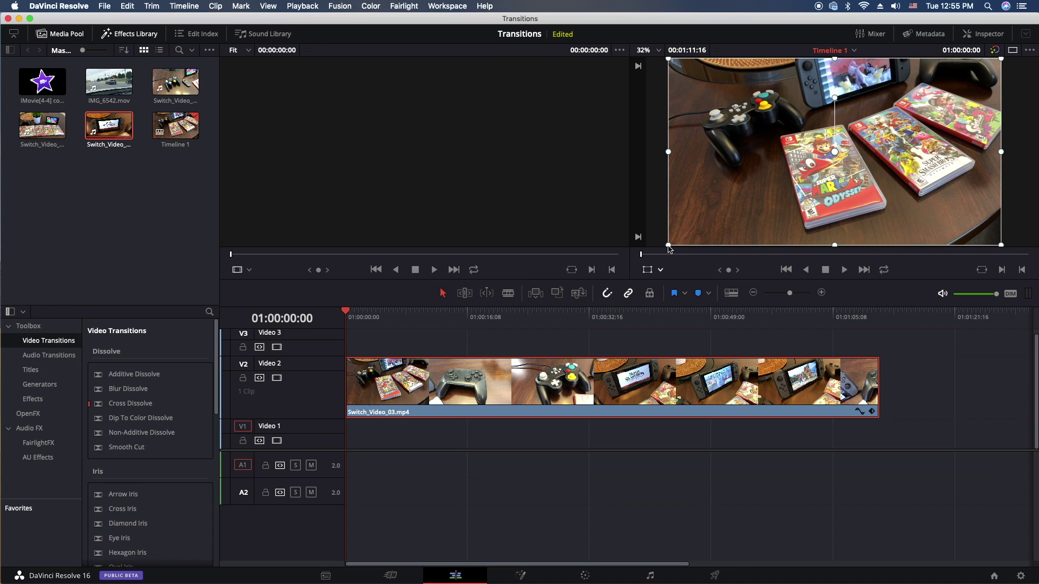
# Step: Use the Crop overlay to trim the left, top, bottom and right edges, then move the image right of centre
pyautogui.click(660, 269)
pyautogui.click(680, 303)
pyautogui.moveTo(669, 152); pyautogui.dragTo(804, 172)
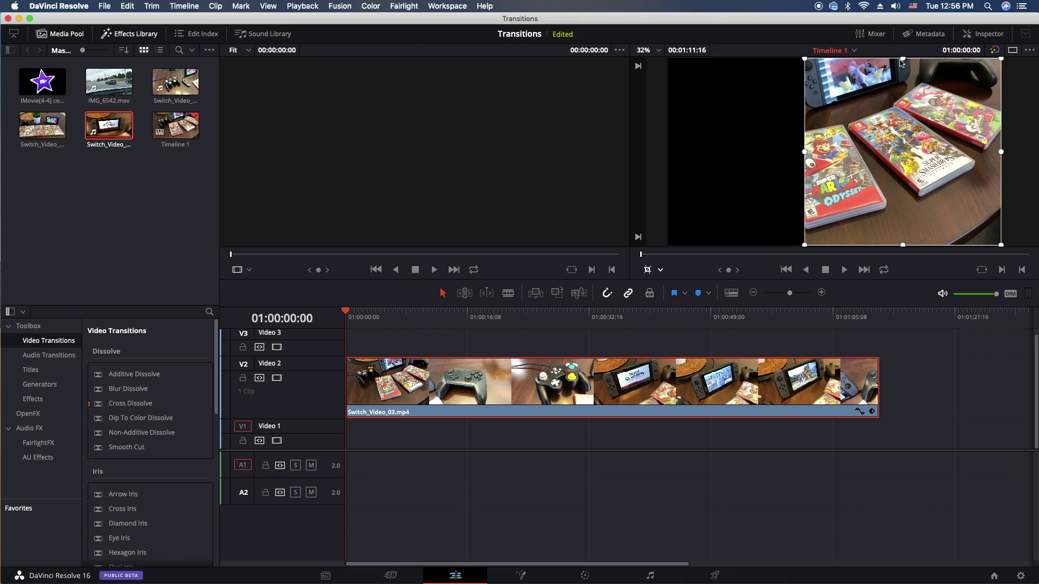
pyautogui.moveTo(903, 58); pyautogui.dragTo(900, 93)
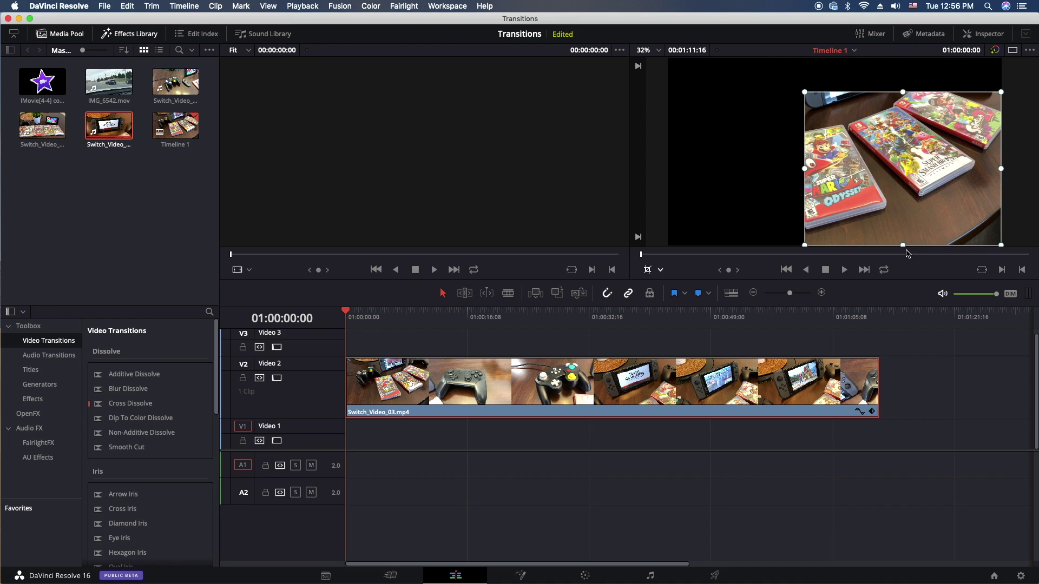
pyautogui.moveTo(903, 245); pyautogui.dragTo(902, 206)
pyautogui.moveTo(1001, 153)
pyautogui.mouseDown()
pyautogui.moveTo(927, 153)
pyautogui.moveTo(1001, 152)
pyautogui.mouseUp()
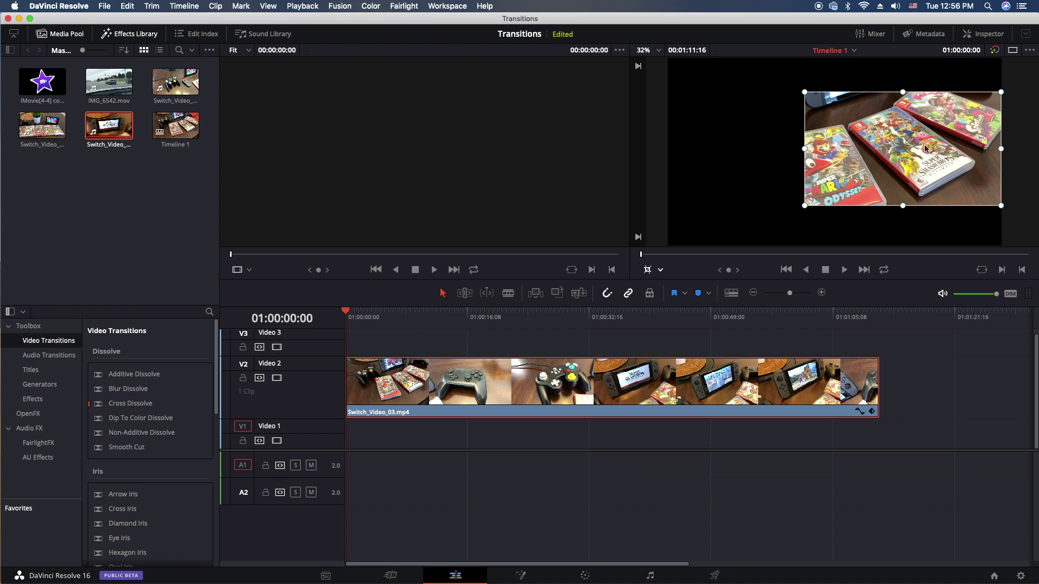
pyautogui.moveTo(931, 142); pyautogui.dragTo(962, 162)
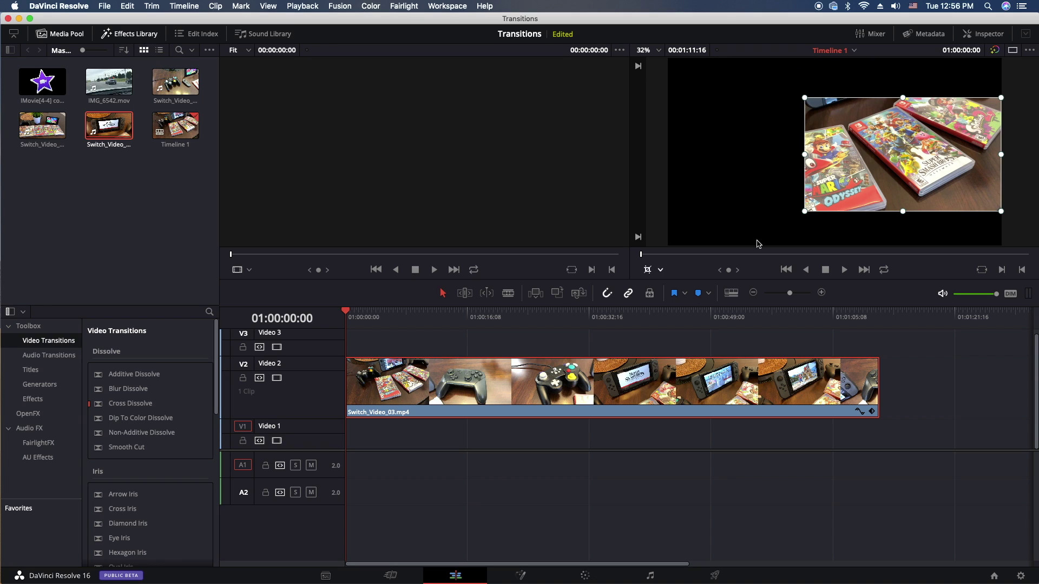
# Step: With the Transform overlay, rotate the cropped clip, move it up and left, then deselect it
pyautogui.click(660, 270)
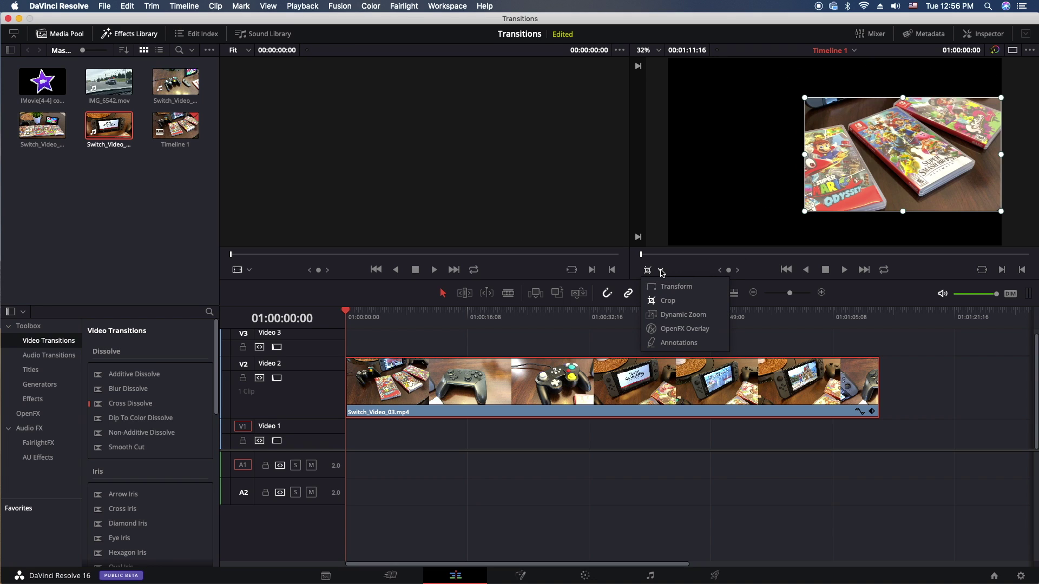
pyautogui.click(668, 300)
pyautogui.moveTo(917, 157); pyautogui.dragTo(819, 73)
pyautogui.click(607, 444)
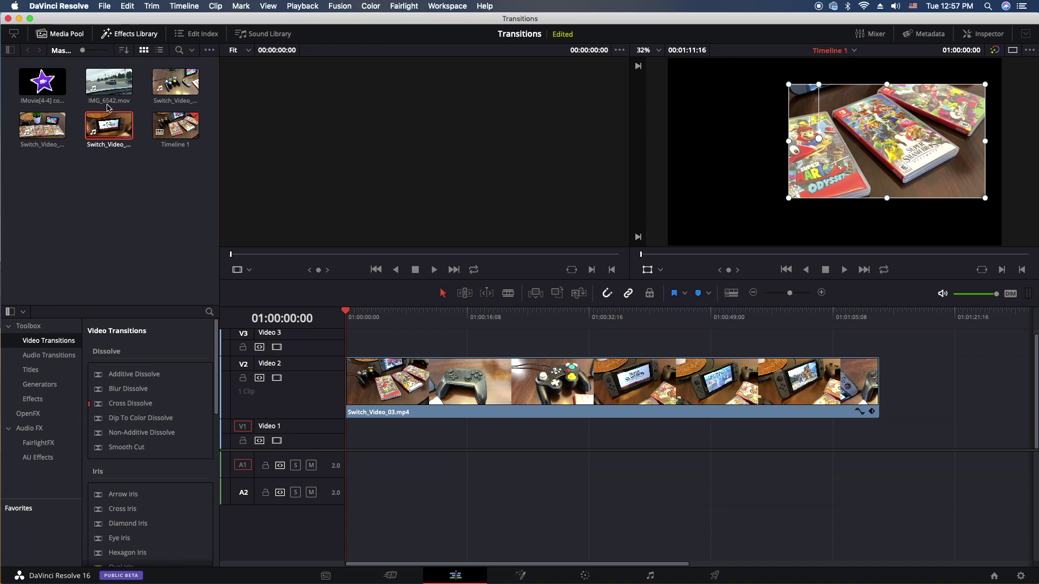
# Step: In the Inspector, reset the clip's existing transform and cropping to defaults
pyautogui.click(984, 35)
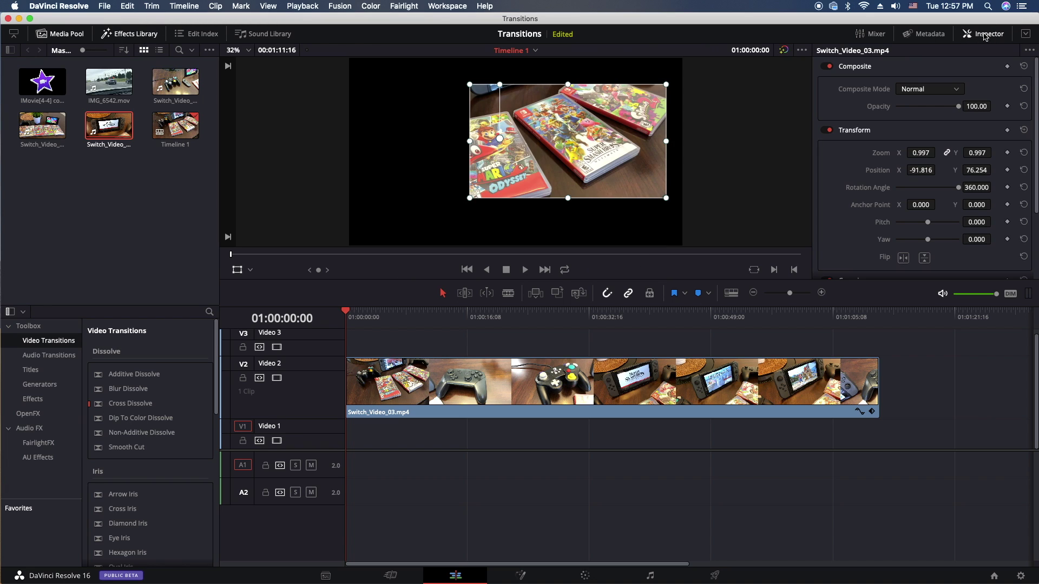
pyautogui.click(1024, 132)
pyautogui.scroll(-3, 1024, 138)
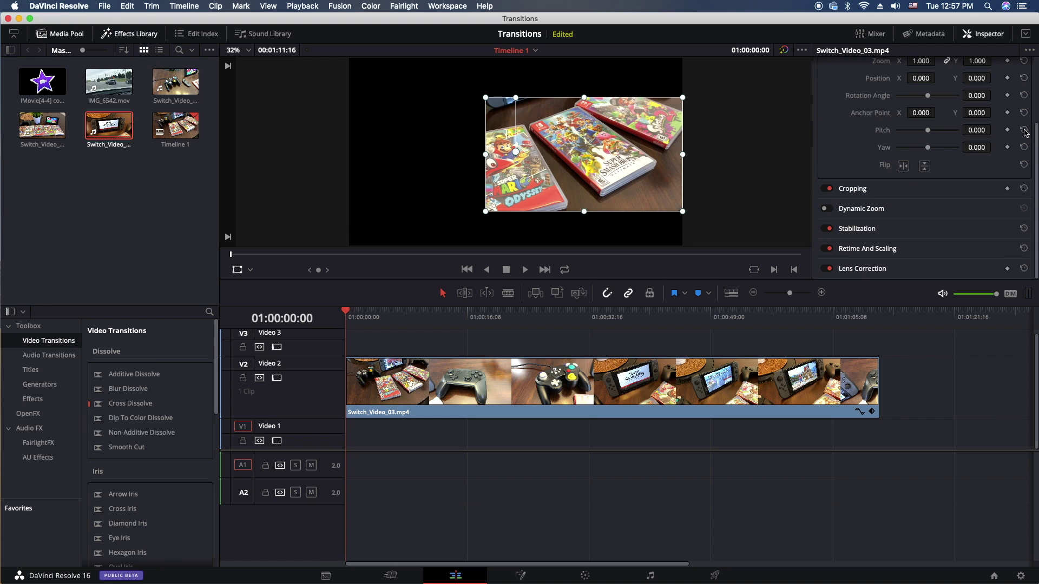
pyautogui.click(1024, 189)
pyautogui.scroll(3, 1028, 186)
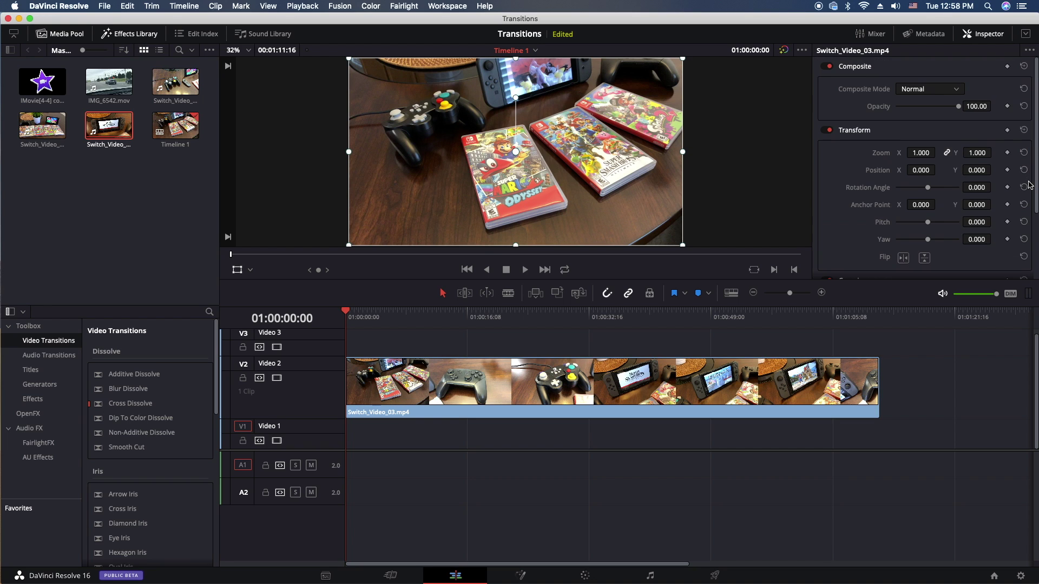
pyautogui.scroll(-3, 893, 154)
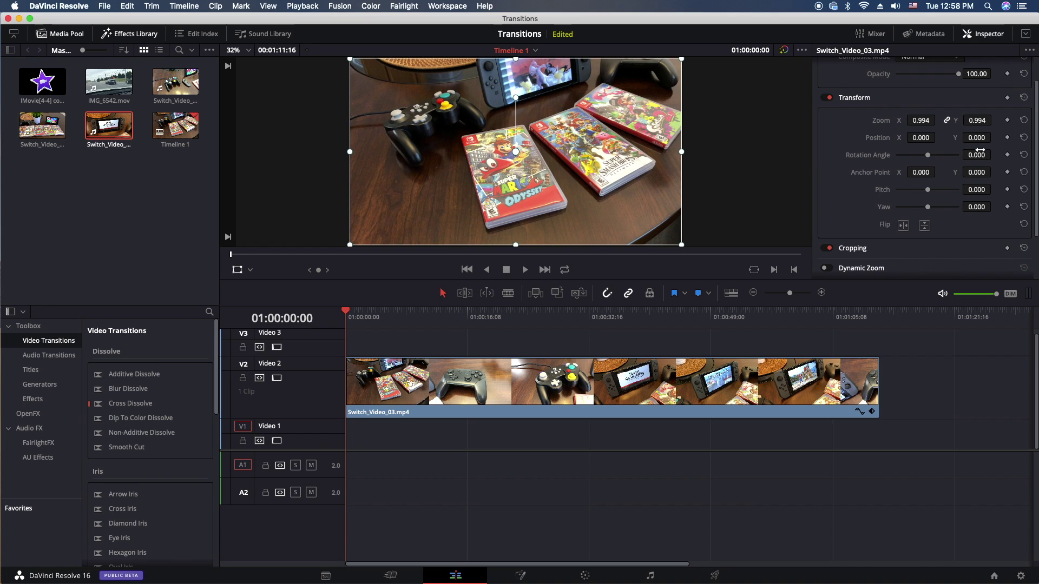
# Step: Try zoom 0.6, about 11° rotation, zoom 0.832, a pitch tilt and flips, then reset Transform
pyautogui.moveTo(350, 61); pyautogui.dragTo(374, 88)
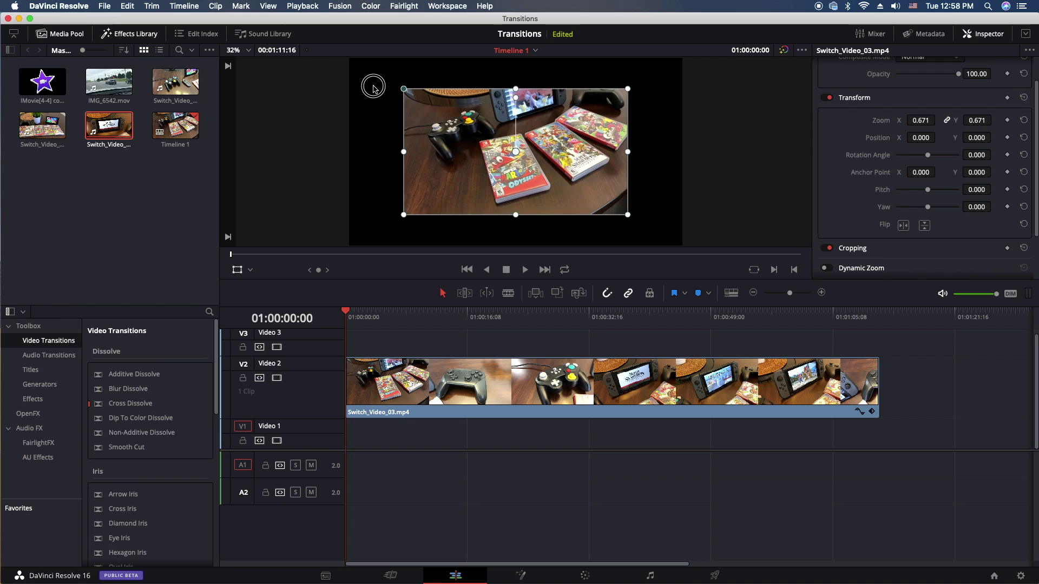
pyautogui.moveTo(517, 98); pyautogui.dragTo(505, 97)
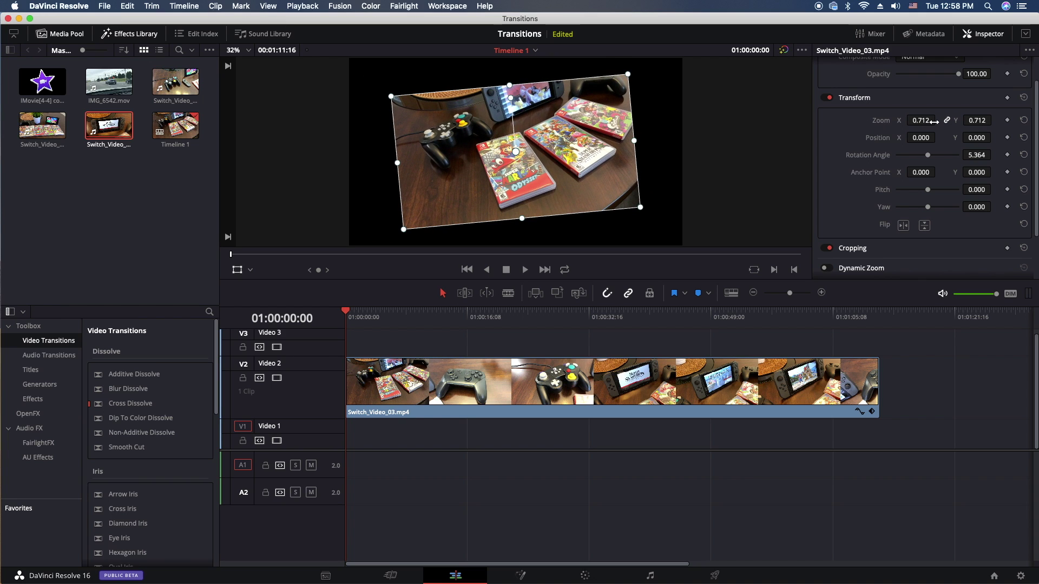
pyautogui.moveTo(934, 121); pyautogui.dragTo(971, 155)
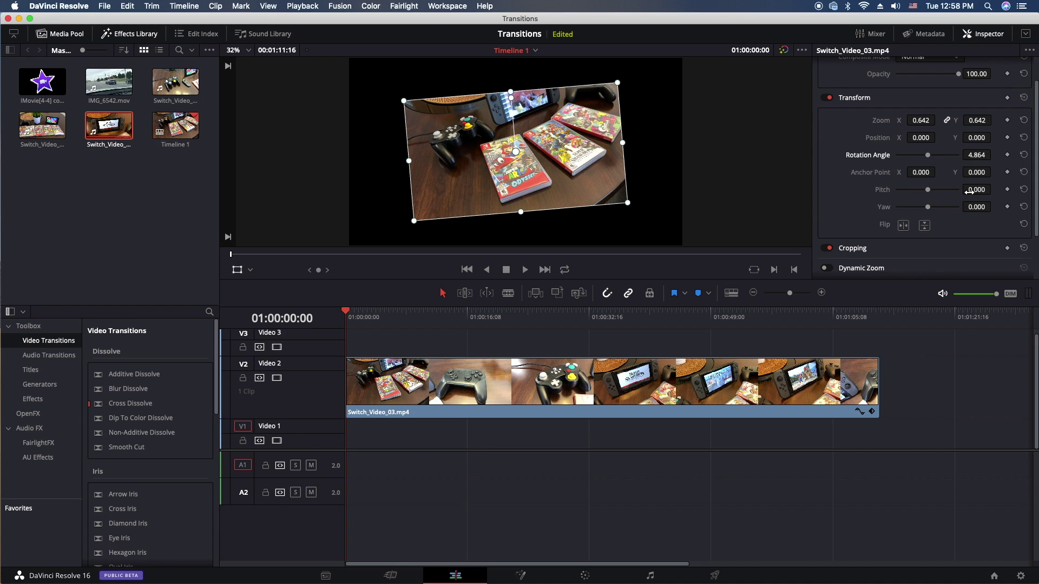
pyautogui.moveTo(968, 191); pyautogui.dragTo(932, 210)
pyautogui.click(904, 226)
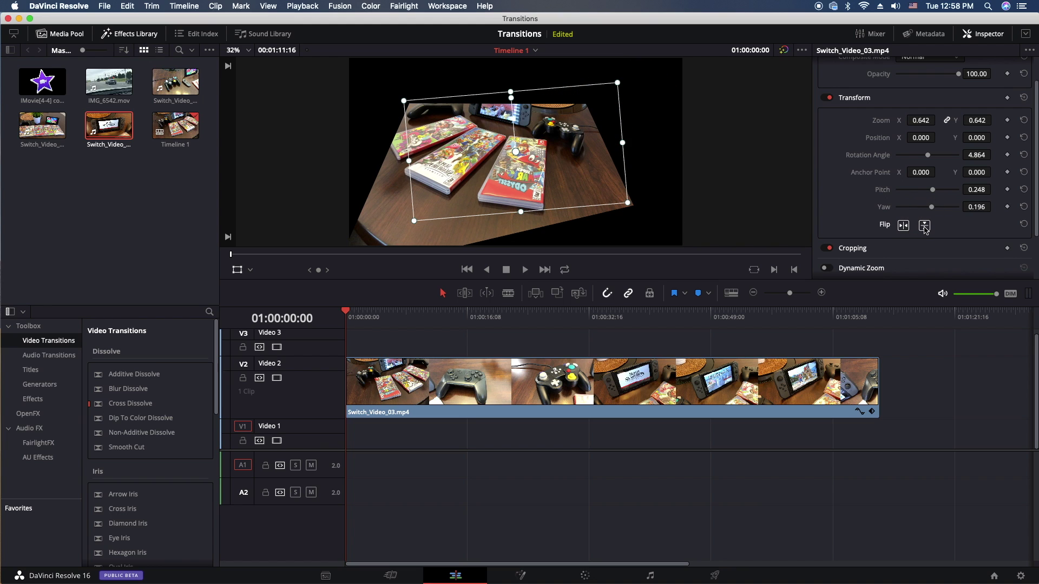
pyautogui.click(924, 225)
pyautogui.click(925, 225)
pyautogui.click(1024, 98)
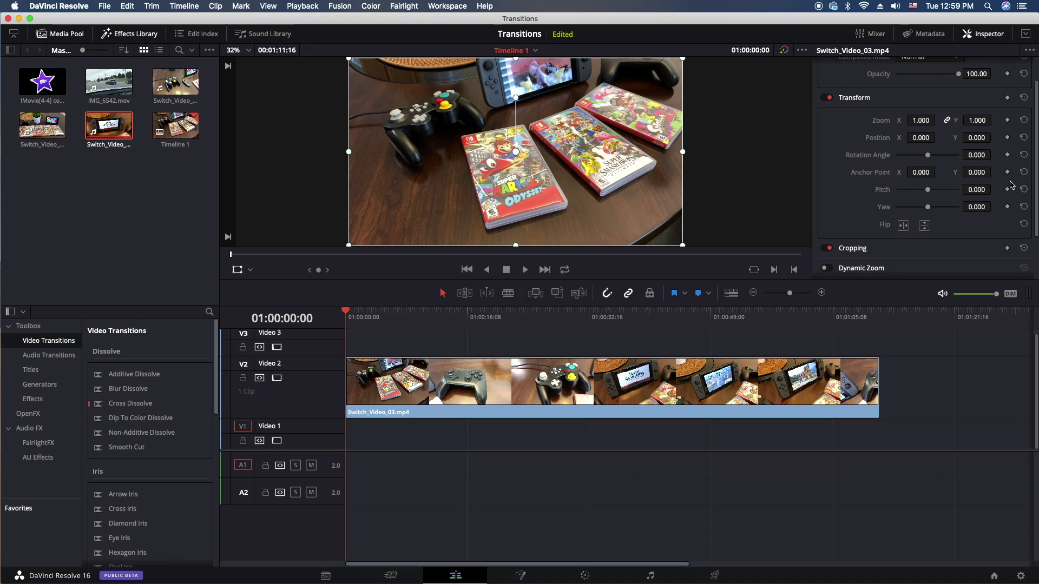
# Step: Expand Cropping, crop away the left side, then reset Crop Left to zero
pyautogui.click(854, 249)
pyautogui.scroll(-5, 893, 162)
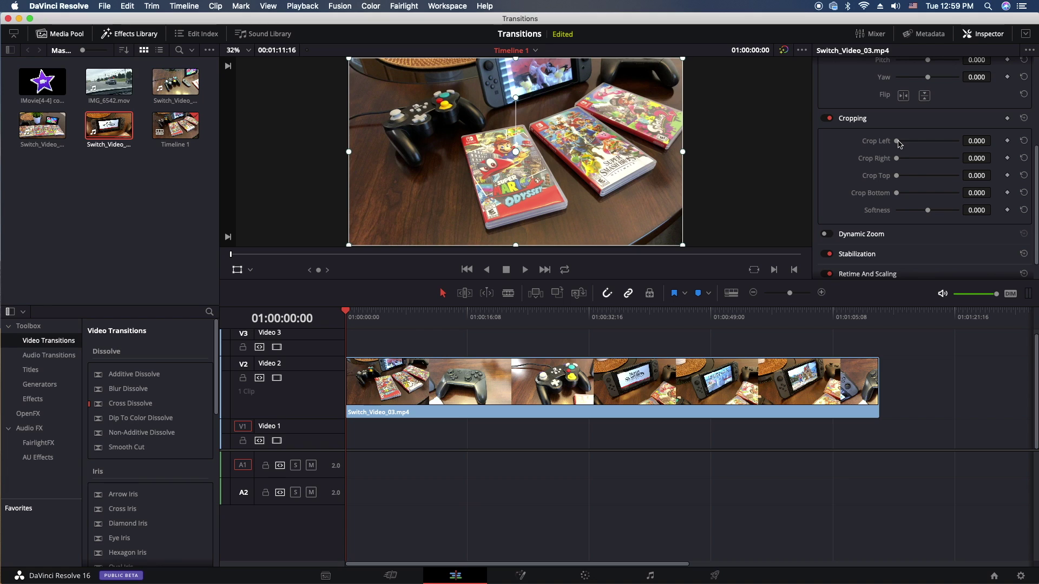
pyautogui.moveTo(897, 143); pyautogui.dragTo(418, 303)
pyautogui.click(1024, 141)
# Step: Set Crop Right to 12 and add edge softness, then reset both to zero
pyautogui.moveTo(908, 158); pyautogui.dragTo(874, 158)
pyautogui.moveTo(977, 157); pyautogui.dragTo(883, 185)
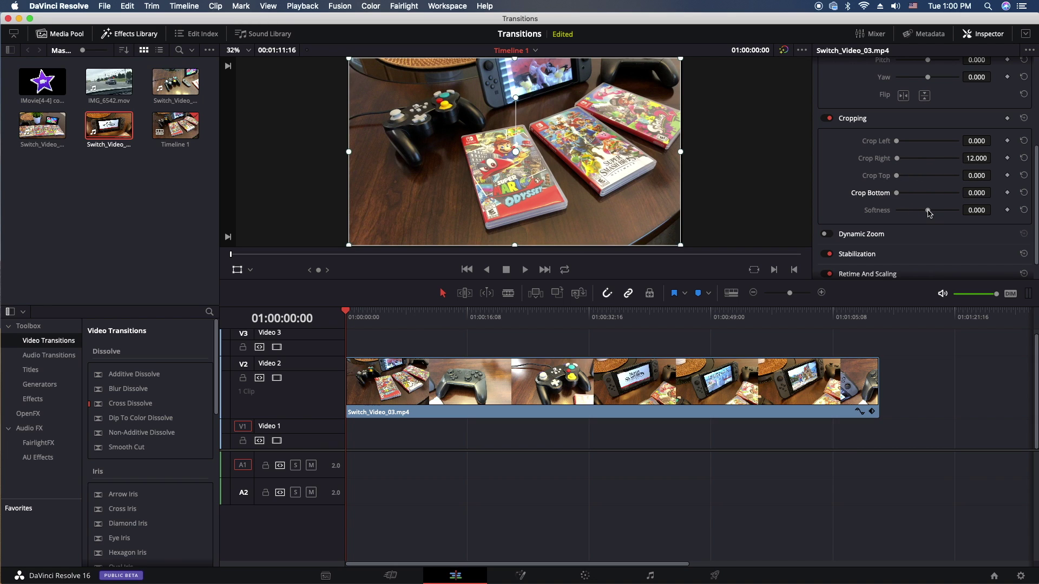
pyautogui.moveTo(929, 213); pyautogui.dragTo(916, 215)
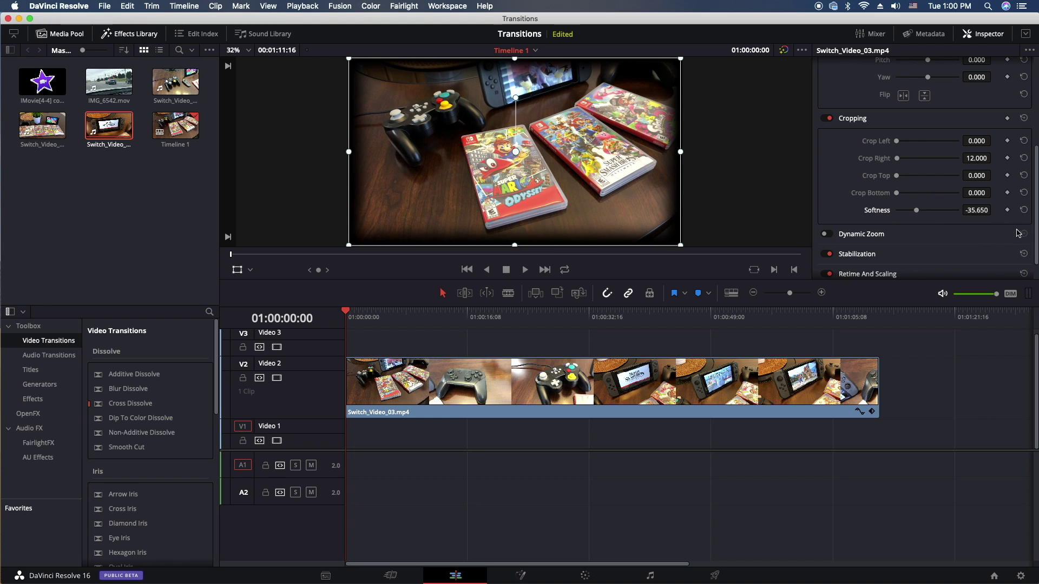
pyautogui.click(1024, 211)
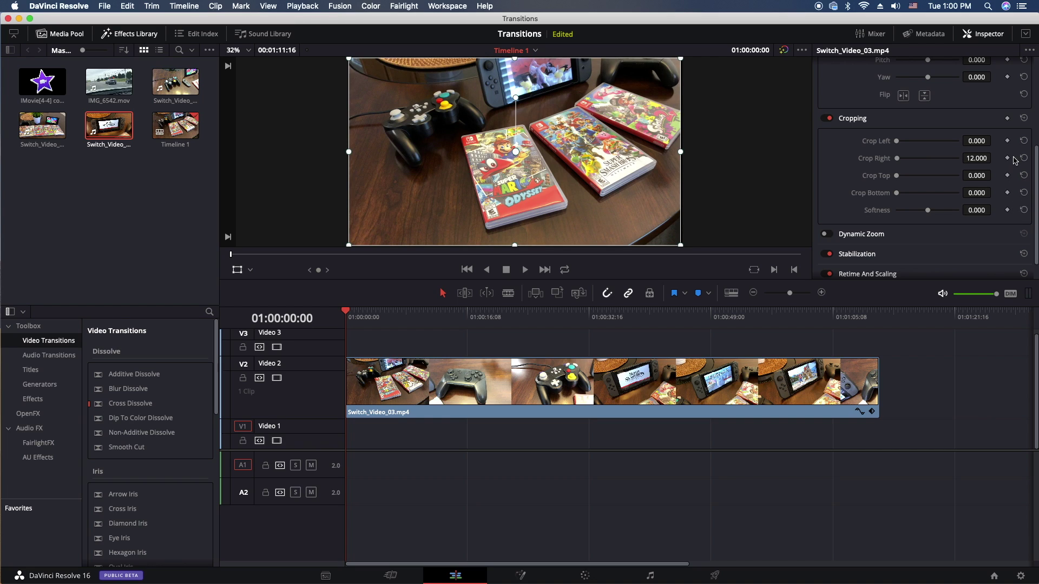
pyautogui.click(1023, 119)
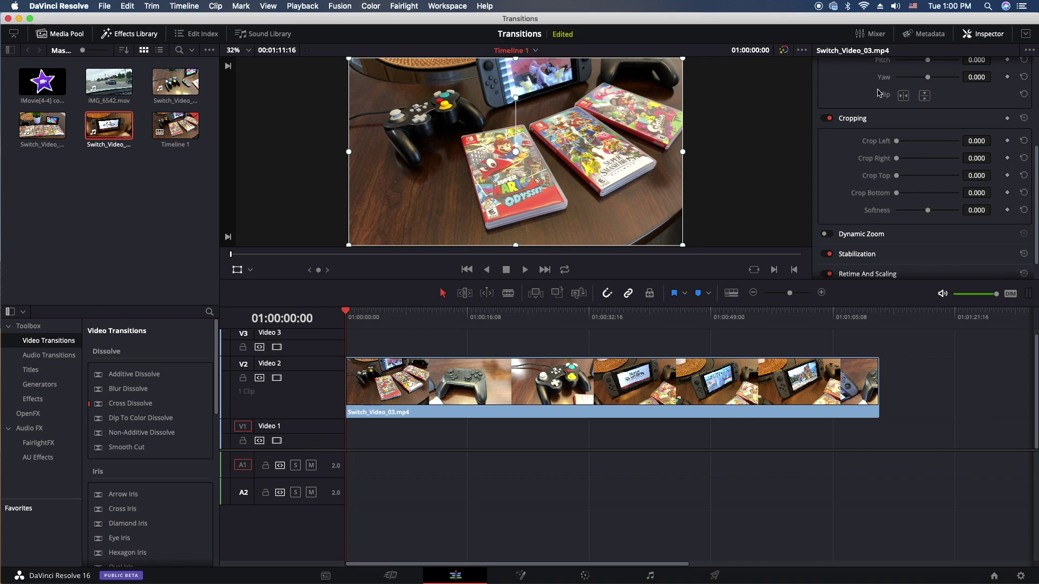
# Step: Toggle the Inspector off and on, leaving it hidden to show two viewers
pyautogui.click(991, 34)
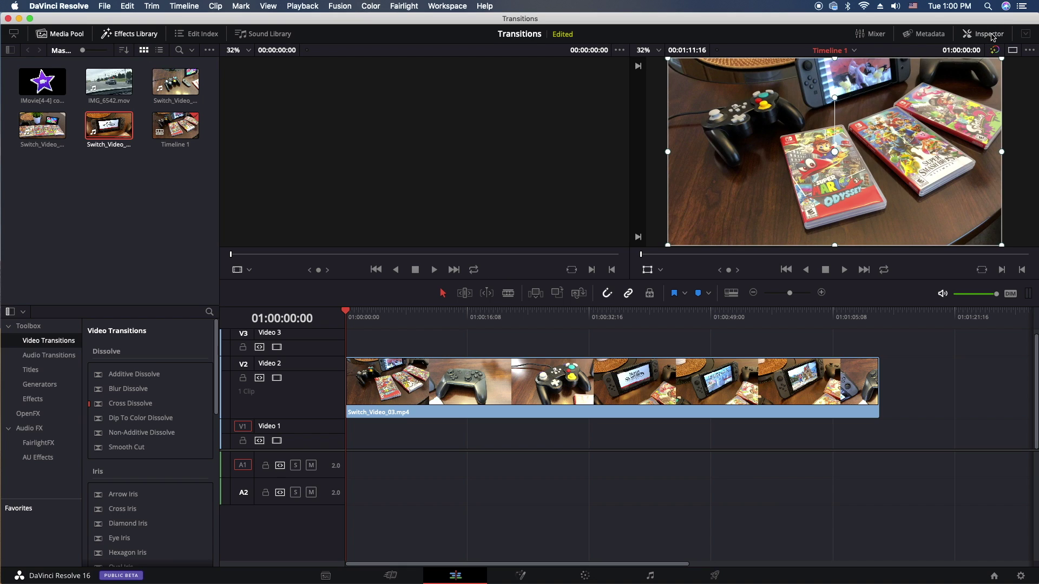
pyautogui.click(992, 35)
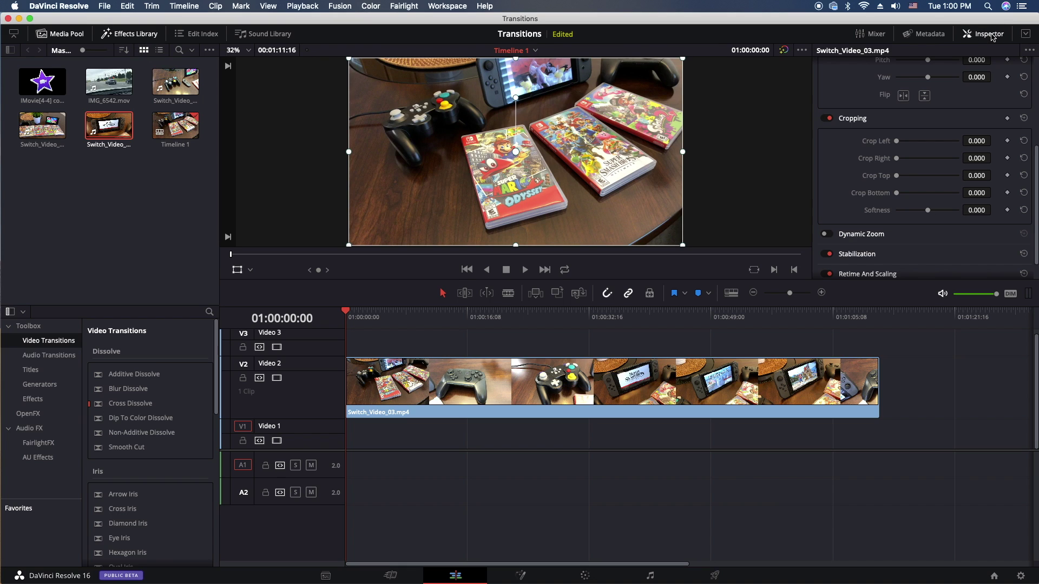
pyautogui.click(992, 35)
pyautogui.click(992, 35)
pyautogui.click(993, 36)
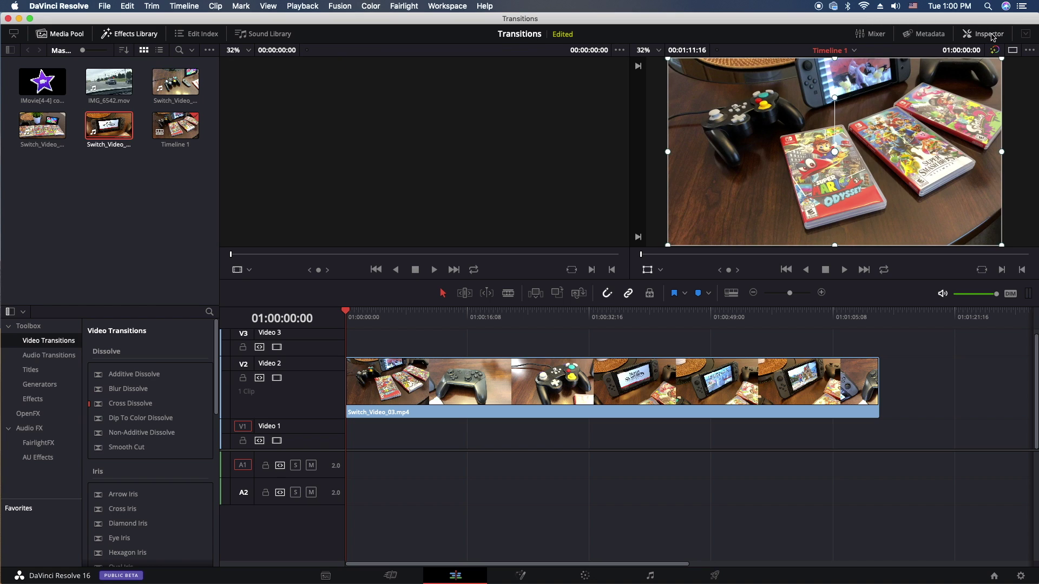
# Step: Place the iMovie star PNG on Video 3 and make the Video 3 track taller
pyautogui.click(39, 83)
pyautogui.moveTo(39, 82); pyautogui.dragTo(438, 330)
pyautogui.moveTo(326, 359); pyautogui.dragTo(320, 332)
pyautogui.scroll(1, 335, 354)
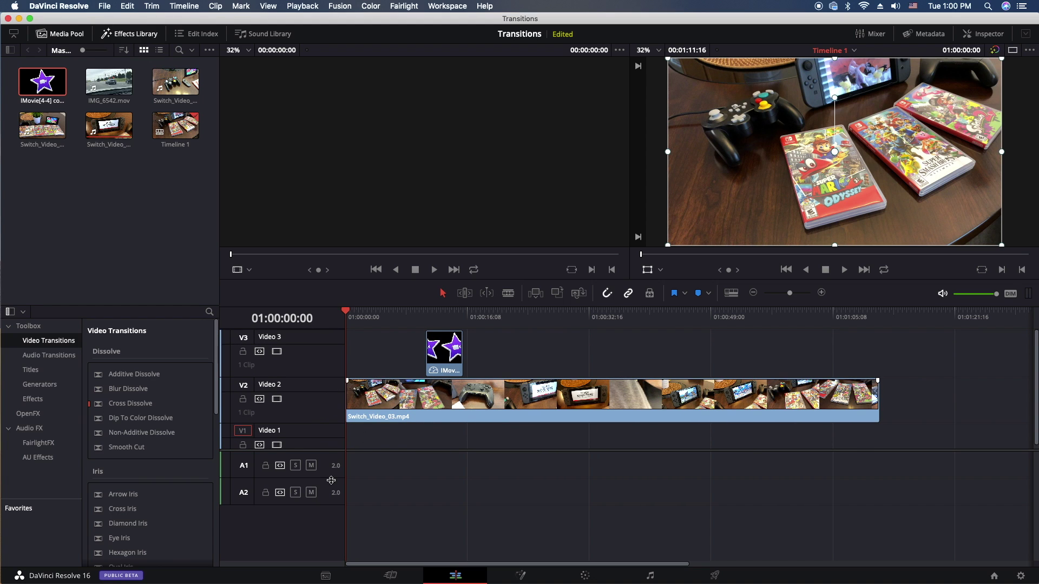
pyautogui.scroll(5, 338, 478)
# Step: Select the star on Video 3 and, with the Transform overlay, shrink it and rotate it slightly counter-clockwise
pyautogui.click(442, 377)
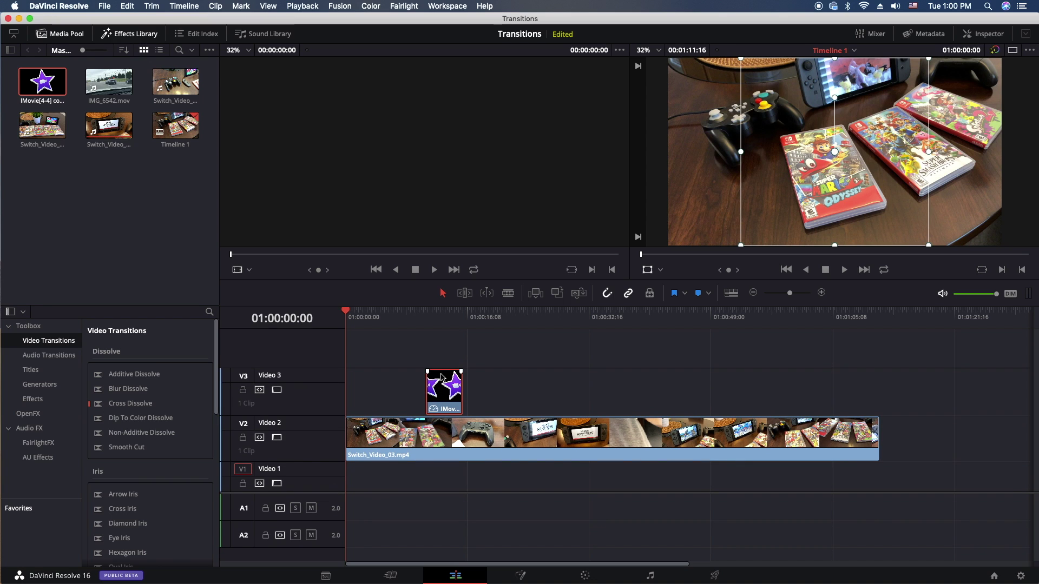
pyautogui.click(444, 349)
pyautogui.click(448, 373)
pyautogui.moveTo(437, 312)
pyautogui.mouseDown()
pyautogui.moveTo(424, 312)
pyautogui.moveTo(439, 312)
pyautogui.mouseUp()
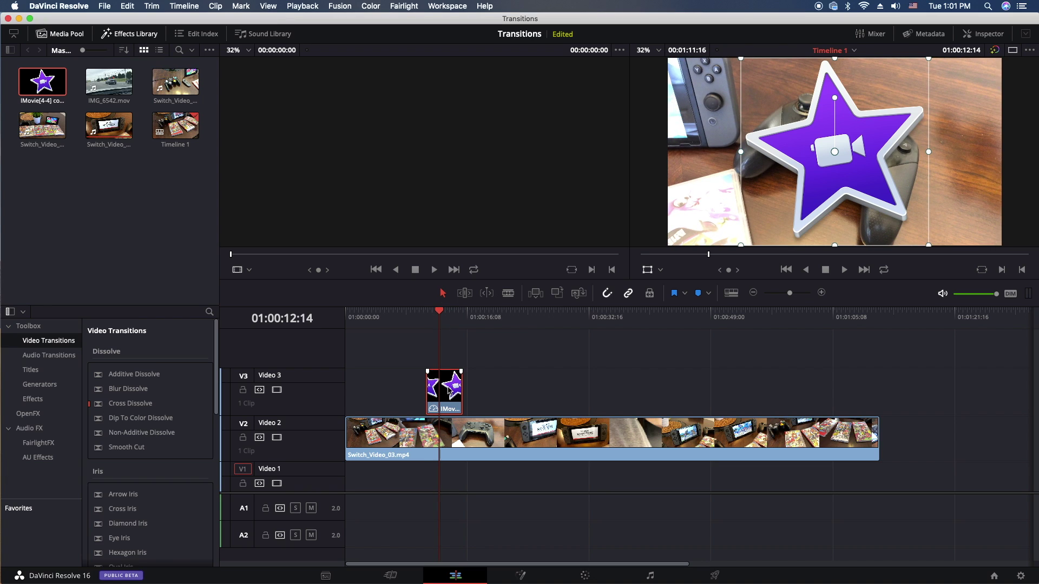
pyautogui.click(660, 269)
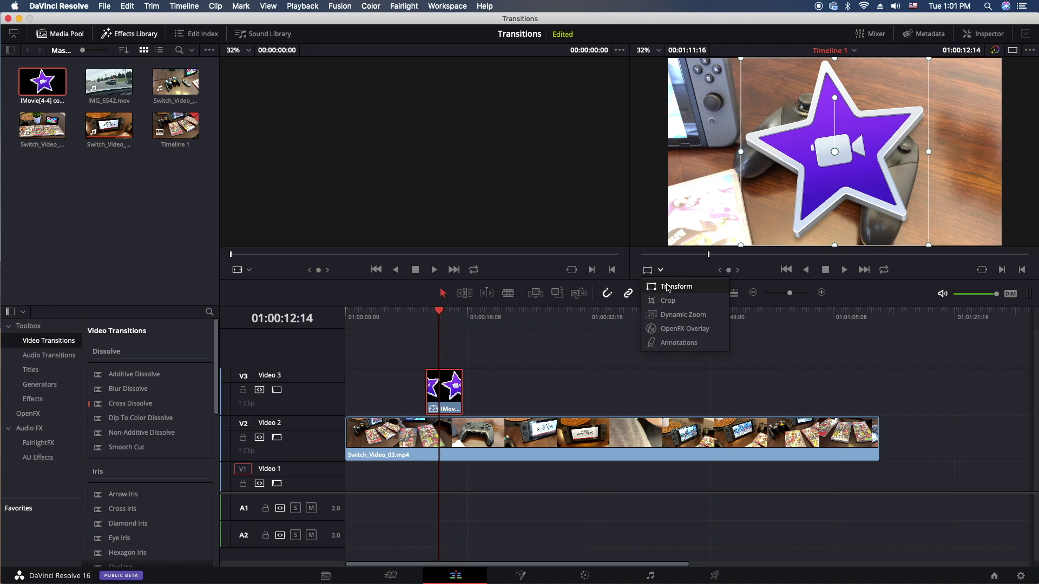
pyautogui.click(668, 287)
pyautogui.moveTo(929, 64); pyautogui.dragTo(901, 87)
pyautogui.moveTo(834, 98); pyautogui.dragTo(794, 91)
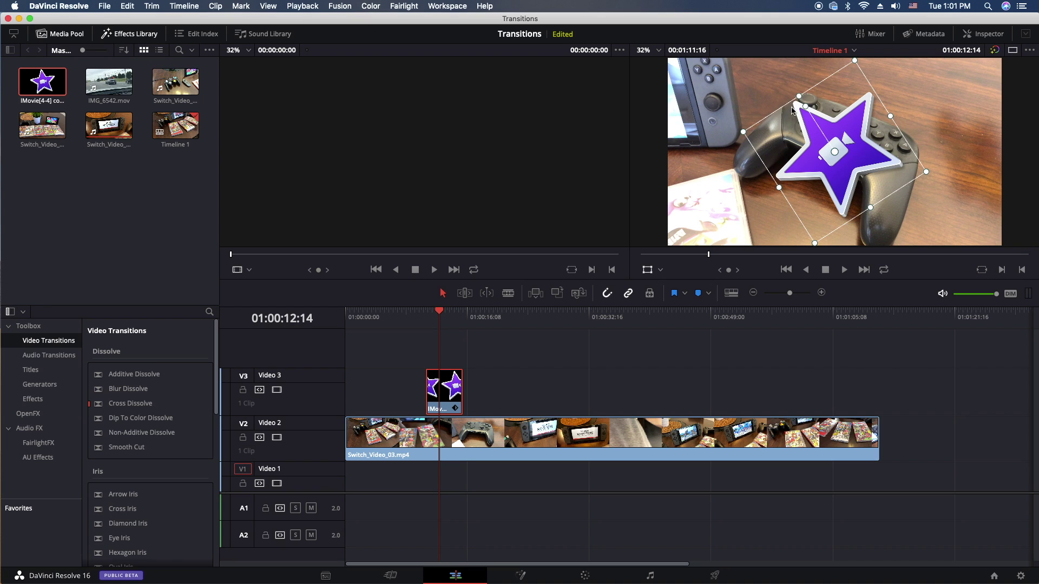
# Step: With the Crop overlay, crop off the star's right side and shift the crop area
pyautogui.click(661, 271)
pyautogui.click(668, 301)
pyautogui.moveTo(889, 116); pyautogui.dragTo(854, 163)
pyautogui.moveTo(804, 186)
pyautogui.mouseDown()
pyautogui.moveTo(903, 129)
pyautogui.moveTo(852, 168)
pyautogui.moveTo(807, 187)
pyautogui.moveTo(901, 123)
pyautogui.moveTo(790, 197)
pyautogui.mouseUp()
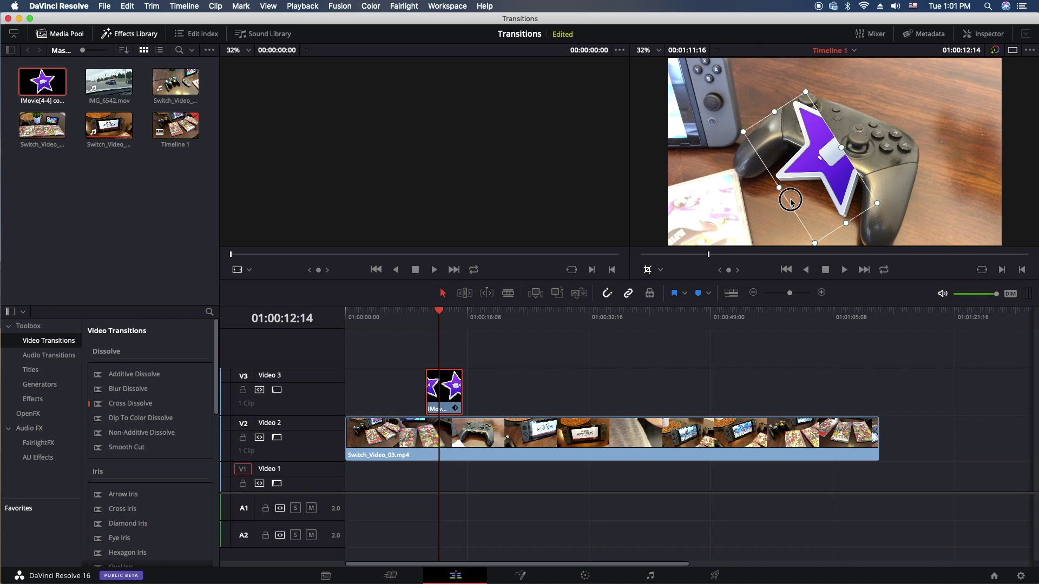
# Step: With the Transform overlay, drag the star toward the frame's left edge and rotate it further
pyautogui.click(661, 270)
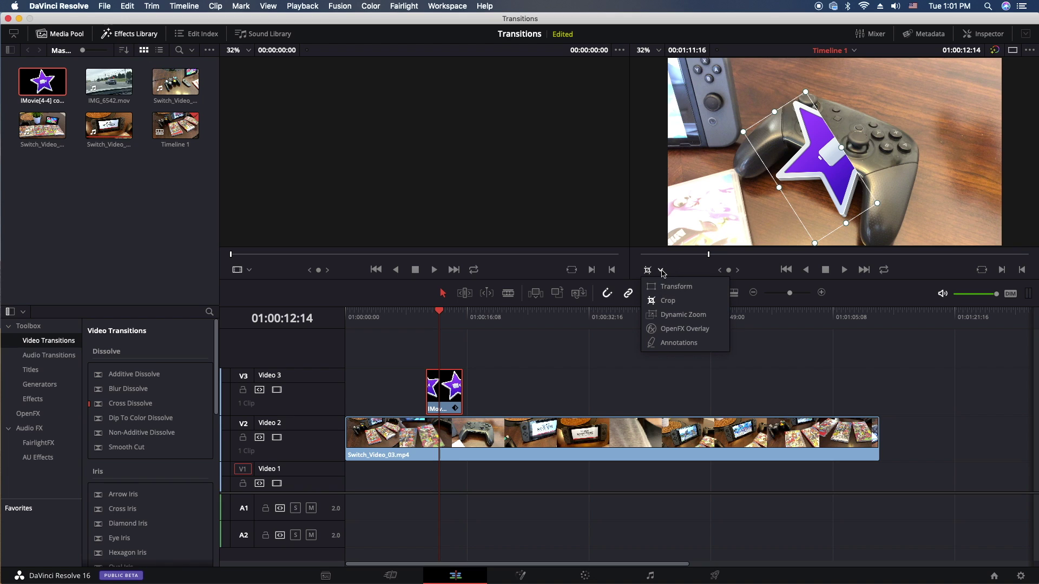
pyautogui.click(830, 172)
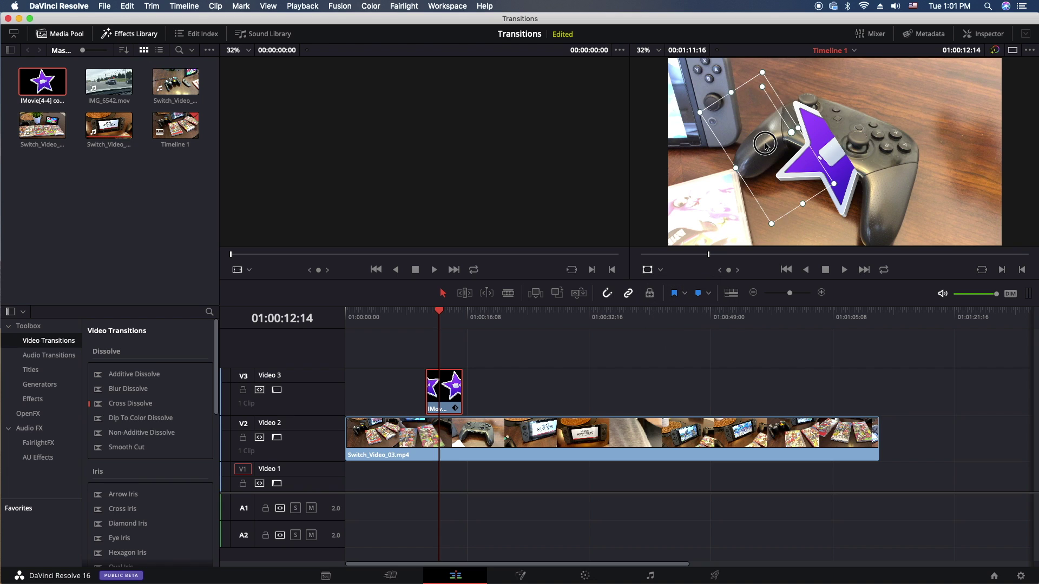
pyautogui.moveTo(831, 172); pyautogui.dragTo(752, 215)
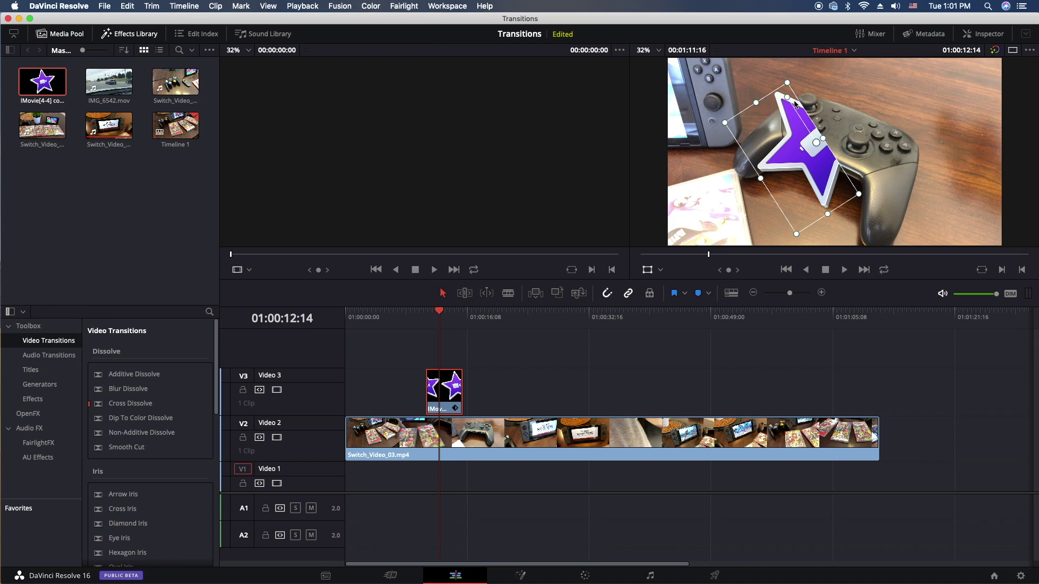
pyautogui.moveTo(827, 102); pyautogui.dragTo(714, 227)
pyautogui.click(129, 6)
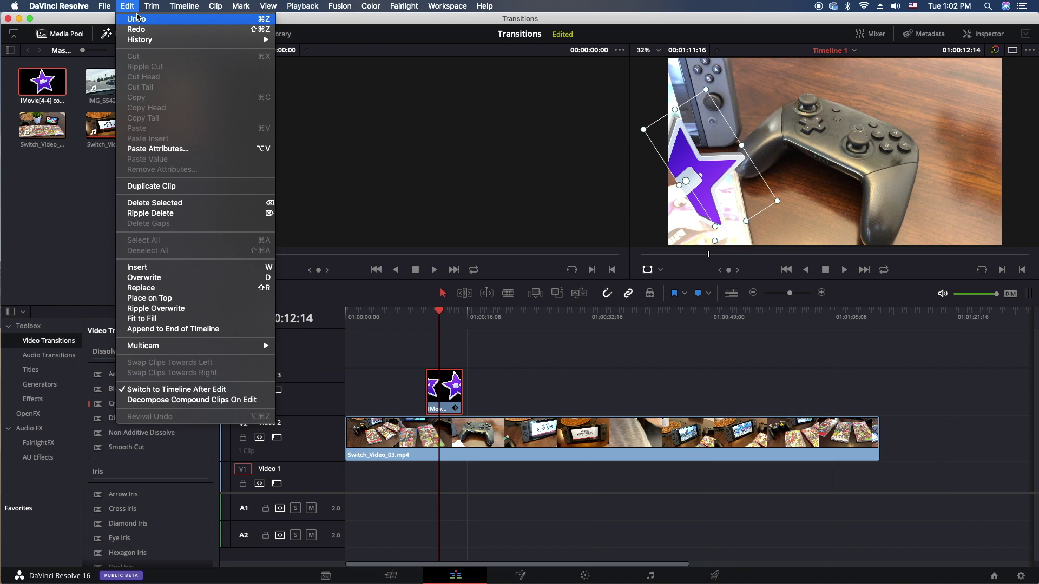
# Step: Reset the star's Cropping and Transform in the Inspector, then return the playhead to 01:00:10:20
pyautogui.click(128, 6)
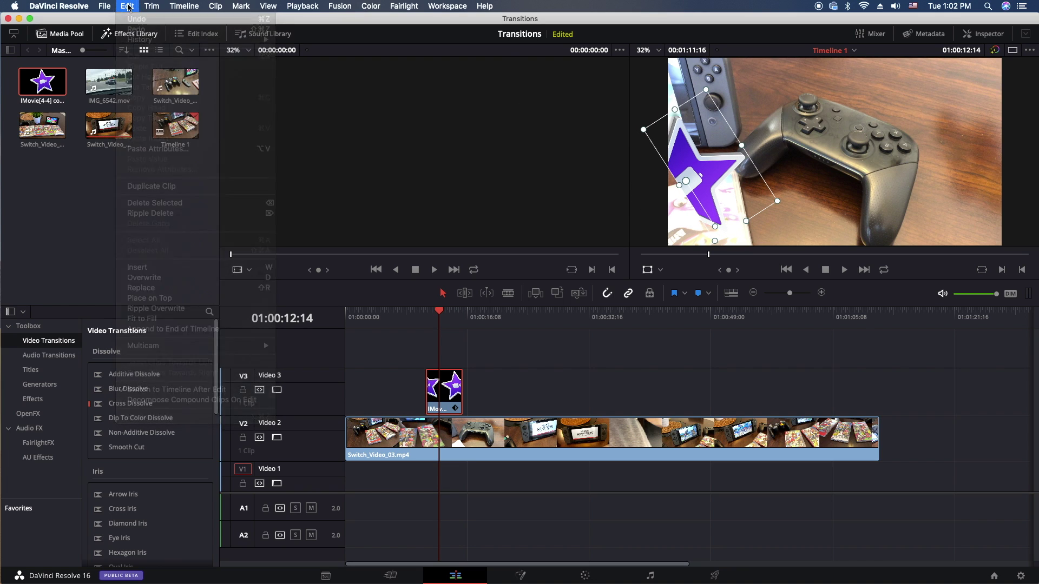
pyautogui.click(993, 34)
pyautogui.click(1024, 119)
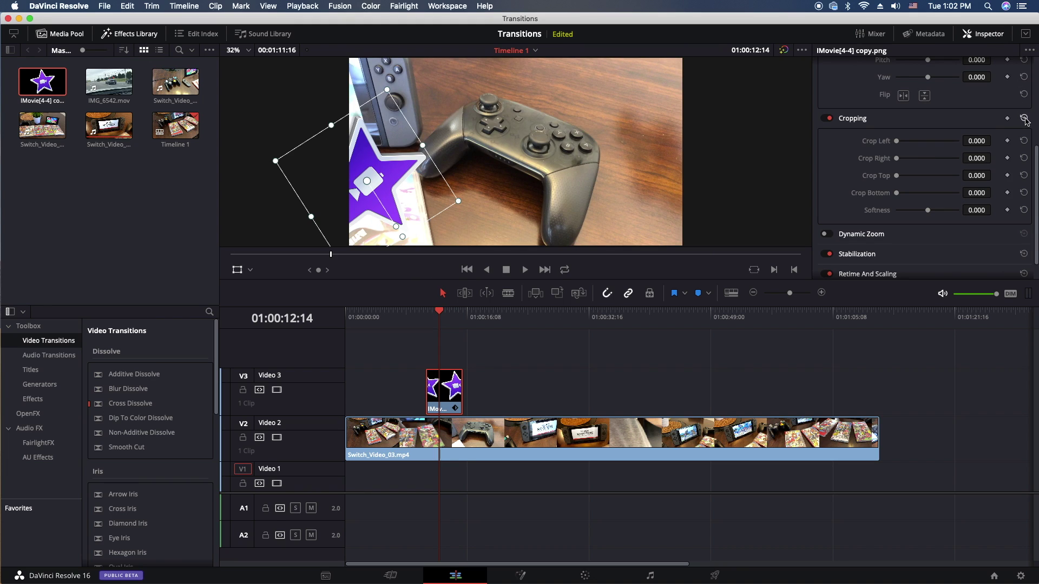
pyautogui.scroll(4, 1025, 119)
pyautogui.click(1023, 98)
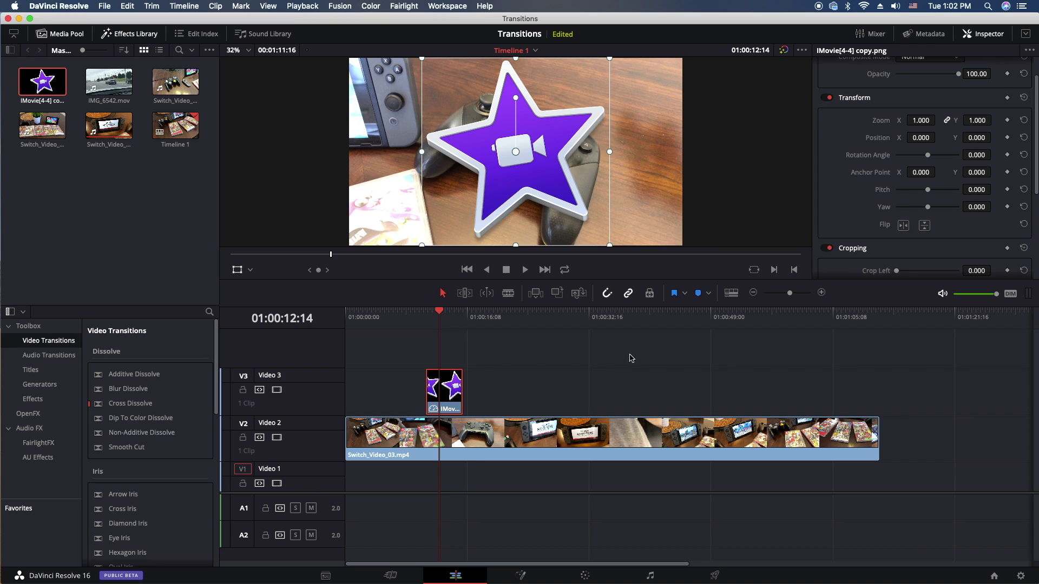
pyautogui.click(428, 314)
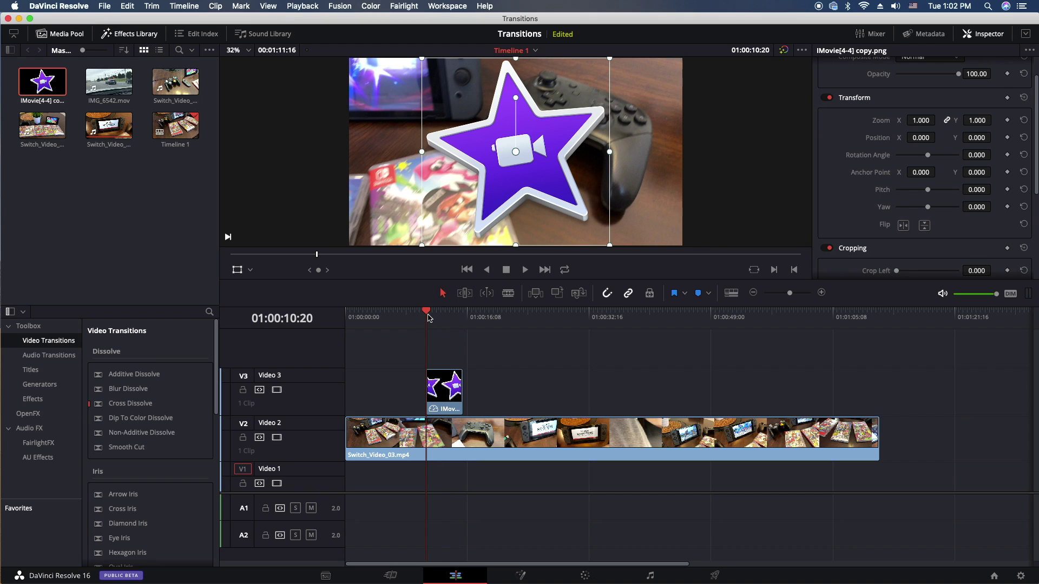